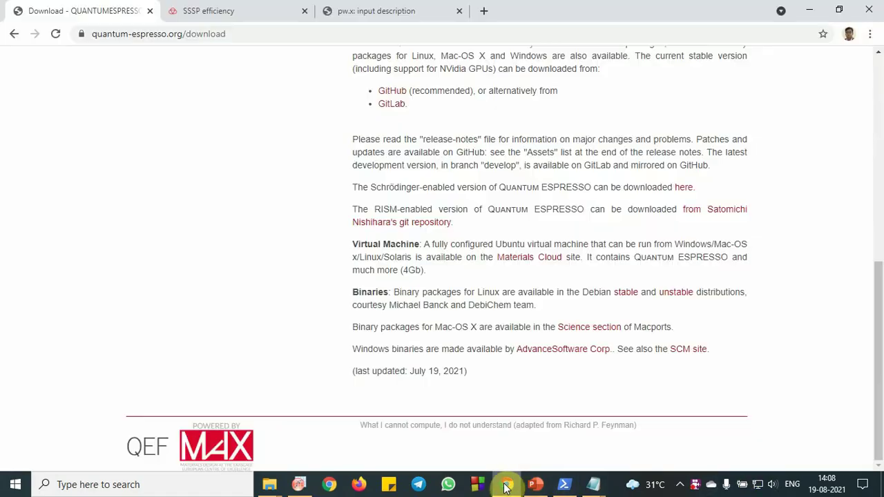
# Review the SSSP Efficiency 1.1.2 periodic table of suggested cutoffs on Materials Cloud
pyautogui.scroll(8, 179, 320)
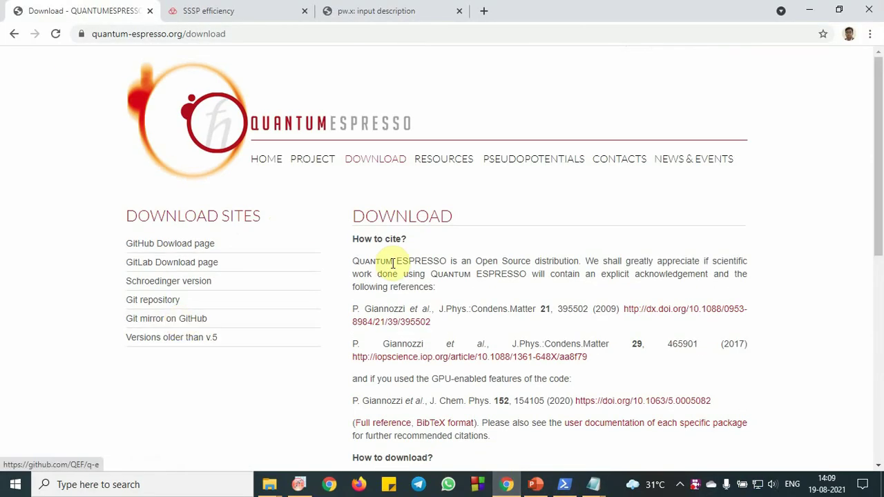
pyautogui.scroll(-8, 371, 199)
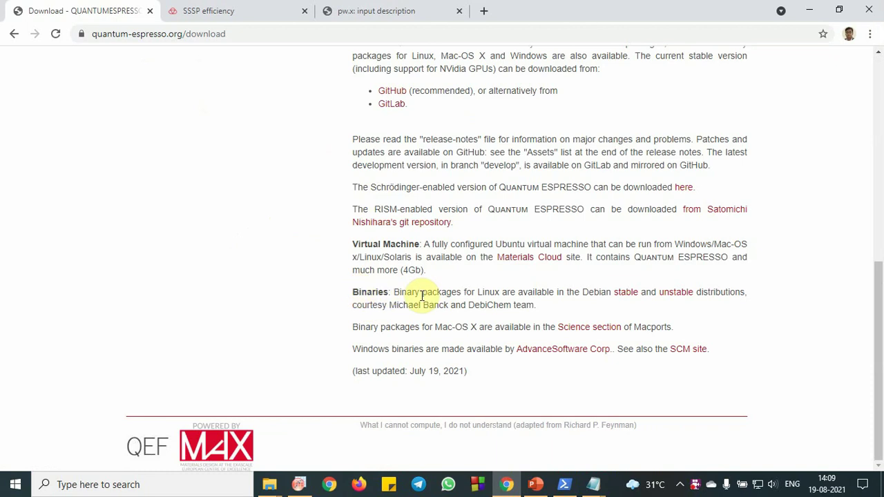
pyautogui.click(228, 10)
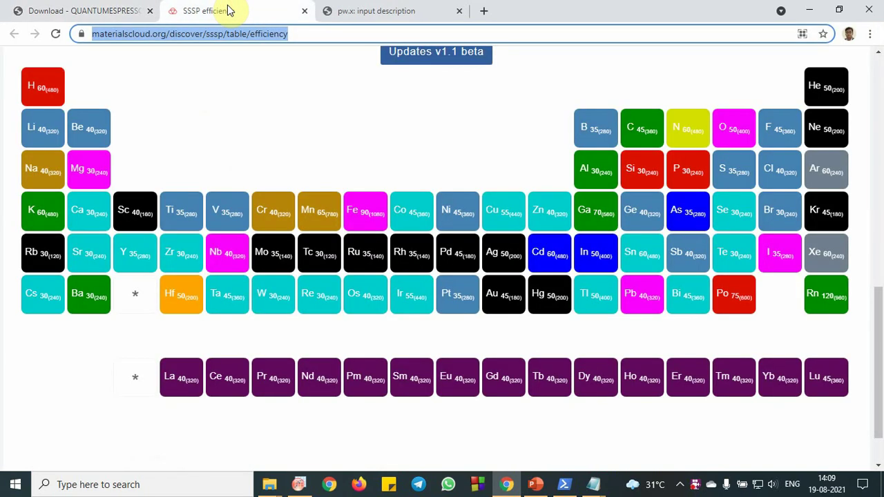
pyautogui.click(231, 95)
pyautogui.scroll(5, 235, 121)
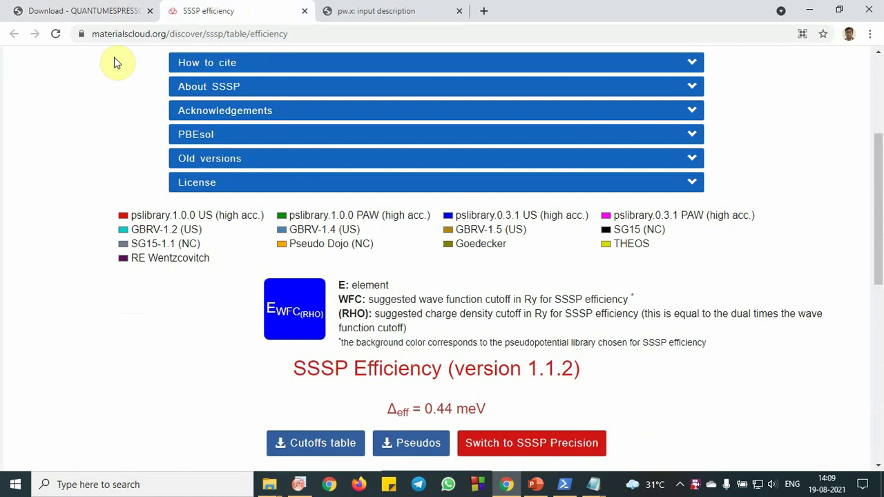
pyautogui.scroll(-7, 77, 194)
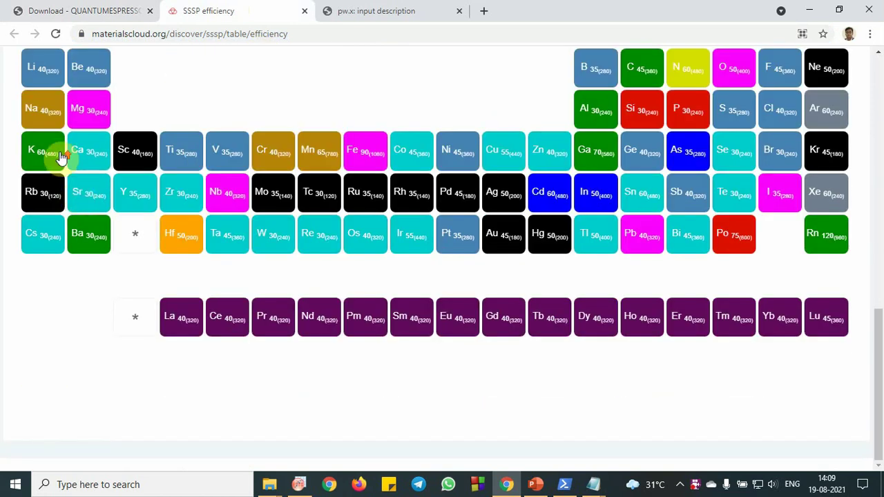
pyautogui.scroll(3, 63, 166)
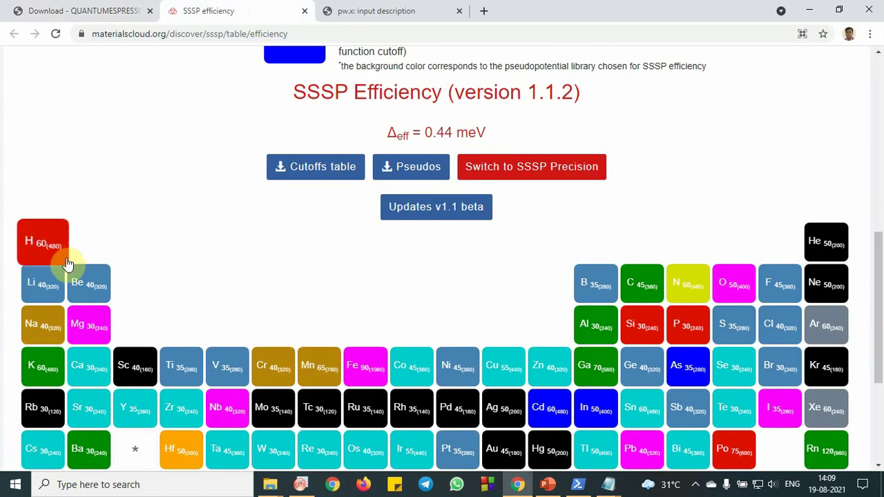
# Open H2 from the desktop test folder in Notepad and show the pw.x input description in Chrome
pyautogui.click(806, 6)
pyautogui.click(806, 6)
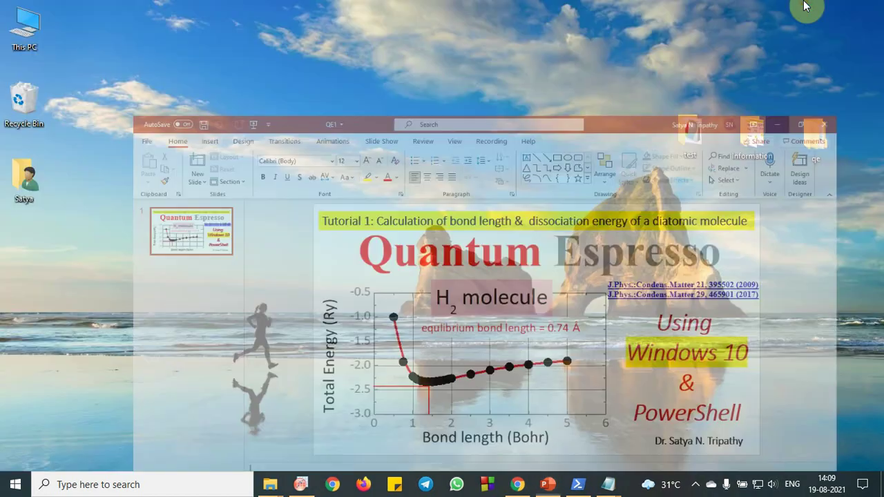
pyautogui.click(705, 131)
pyautogui.doubleClick(705, 131)
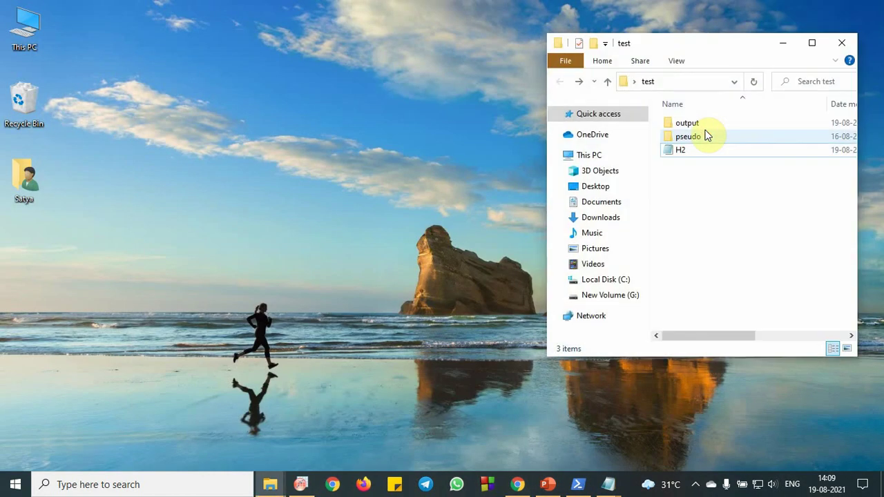
pyautogui.click(815, 24)
pyautogui.doubleClick(236, 111)
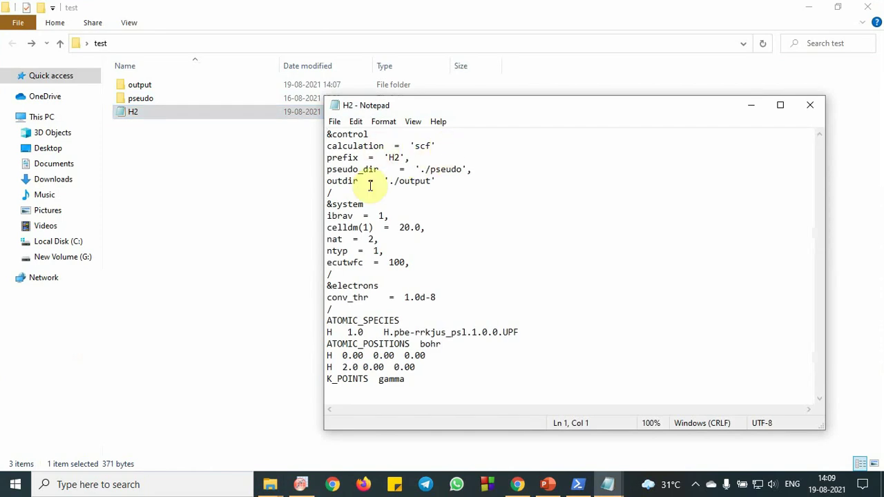
pyautogui.click(506, 484)
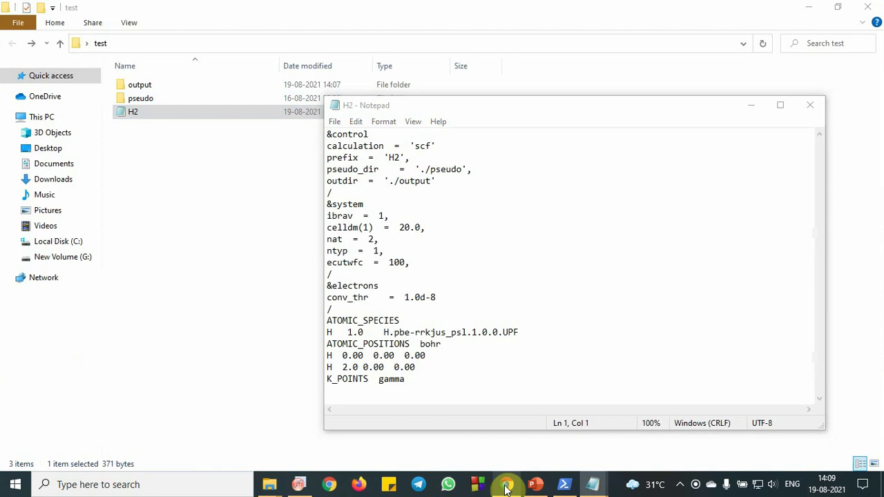
pyautogui.click(386, 10)
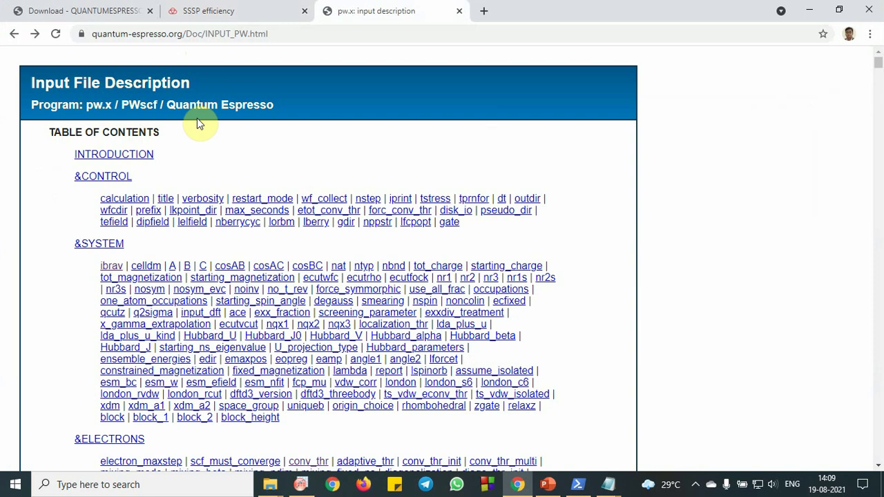
# Skim the pw.x input description to the &IONS section, then return to the H2 file's ATOMIC_POSITIONS line
pyautogui.scroll(-6, 237, 143)
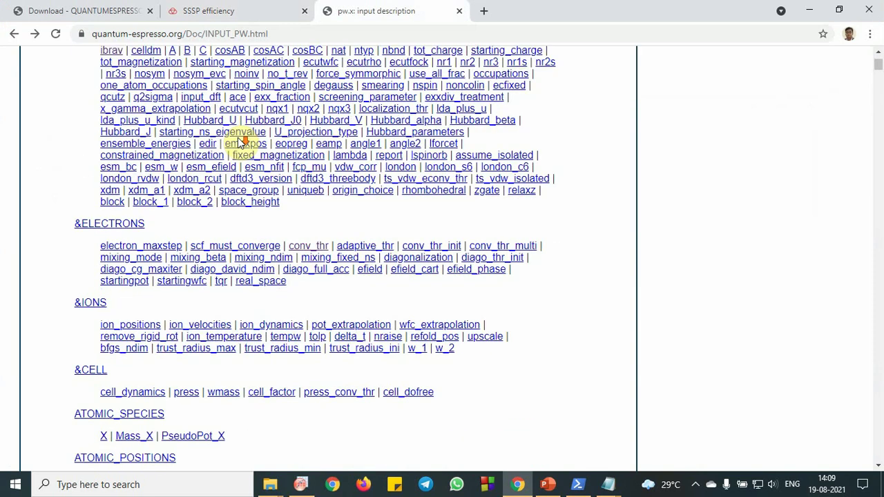
pyautogui.click(808, 10)
pyautogui.click(461, 343)
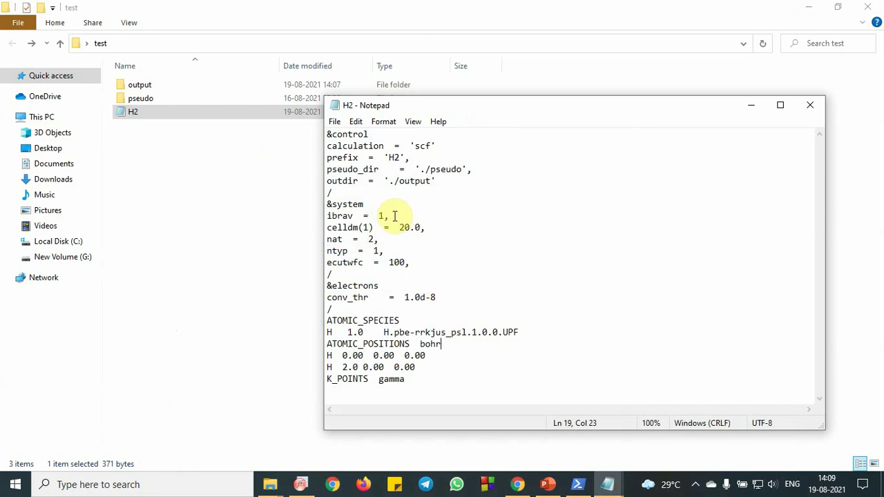
# Walk through the H2 input's ibrav setting, ATOMIC_SPECIES pseudopotential file and pseudo_dir folder
pyautogui.moveTo(391, 216); pyautogui.dragTo(329, 215)
pyautogui.click(446, 237)
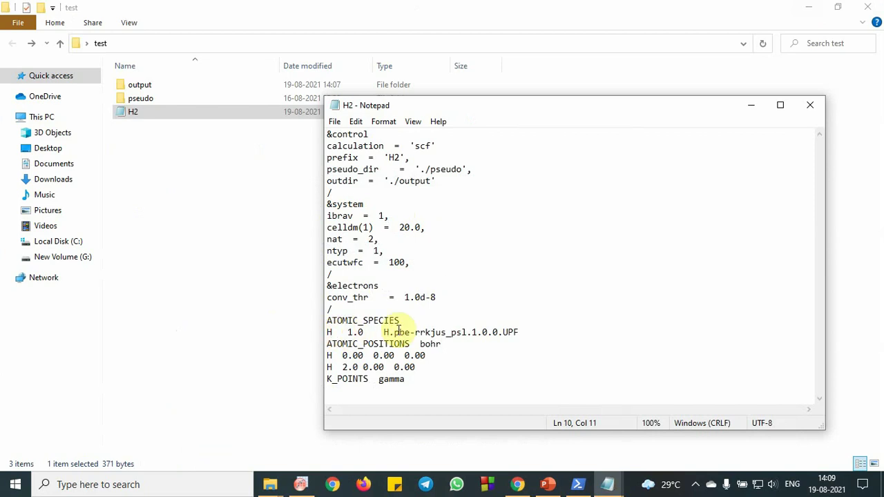
pyautogui.click(450, 332)
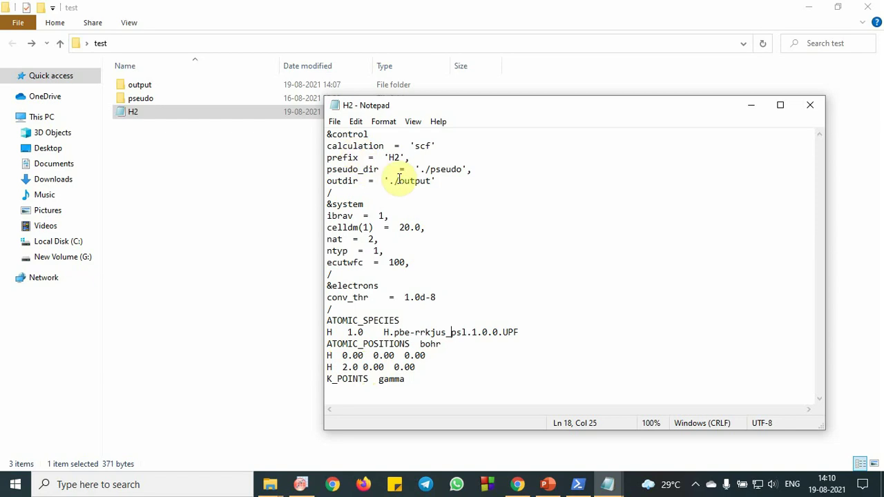
pyautogui.click(461, 170)
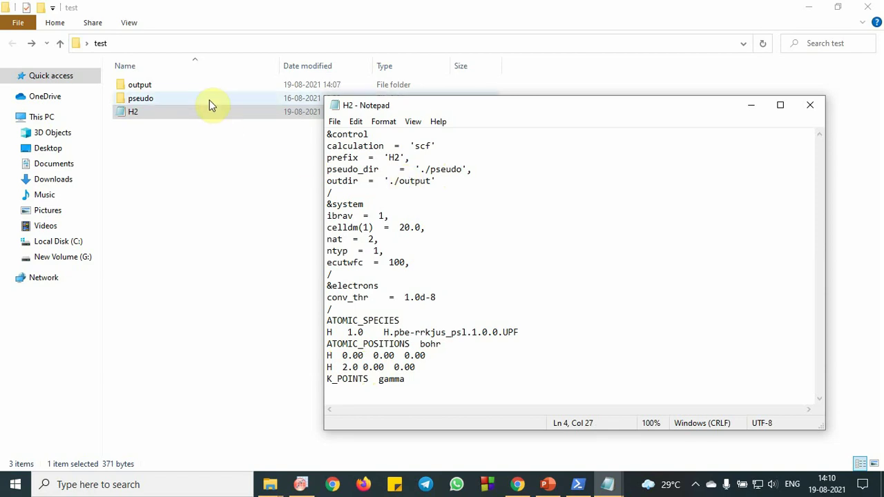
# List the test folder in PowerShell with ls, showing output, pseudo and the 371-byte H2.in
pyautogui.click(755, 105)
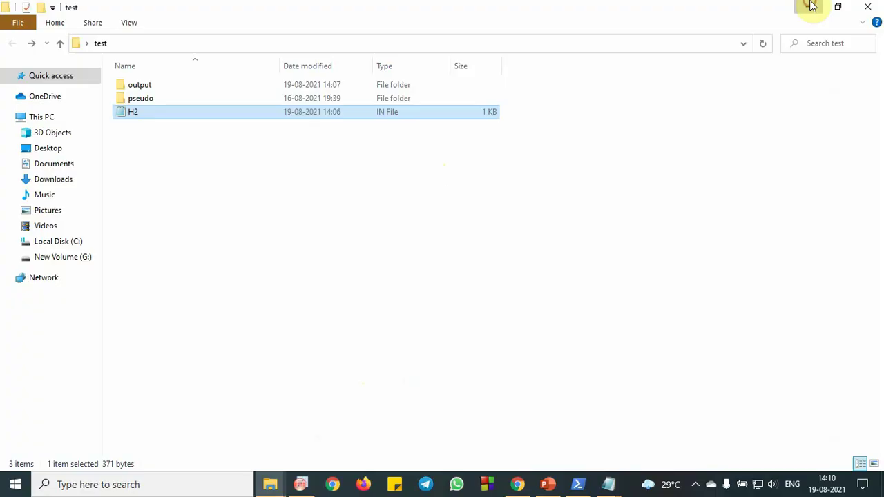
pyautogui.click(809, 7)
pyautogui.click(585, 482)
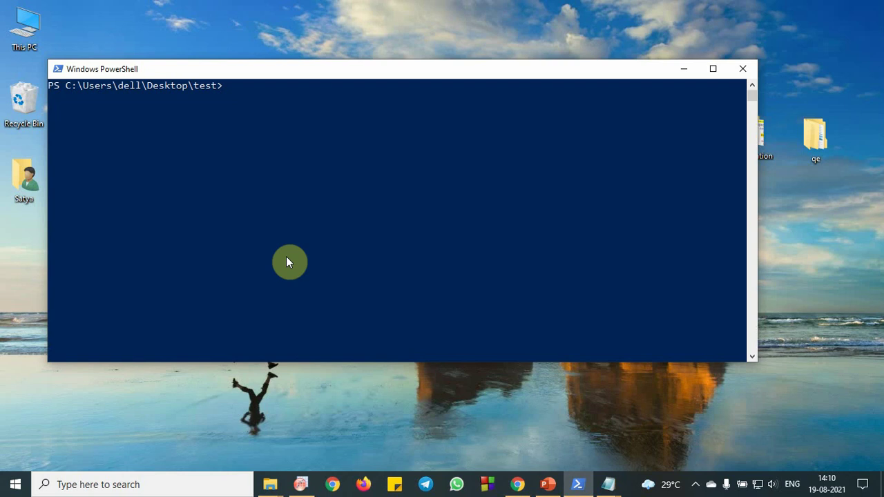
pyautogui.write('ls')
pyautogui.press('Return')
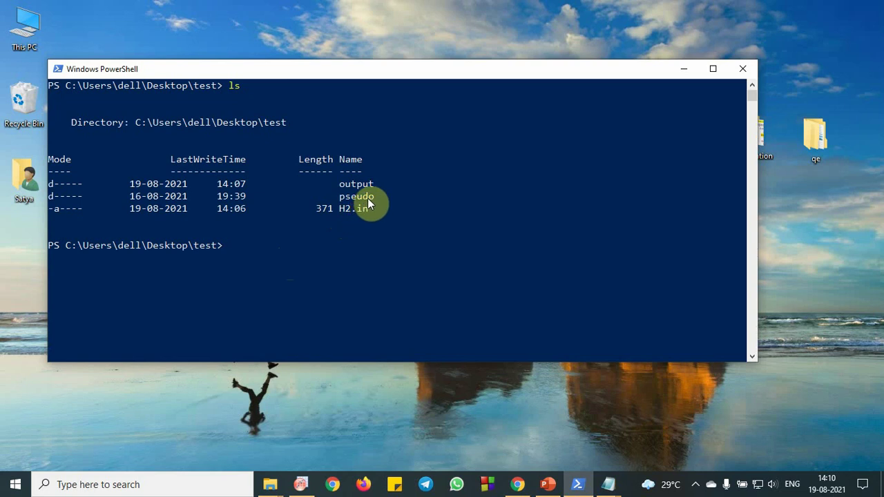
# Locate the pw program inside the desktop qe\qe folder and copy its path
pyautogui.moveTo(544, 73); pyautogui.dragTo(511, 68)
pyautogui.doubleClick(817, 150)
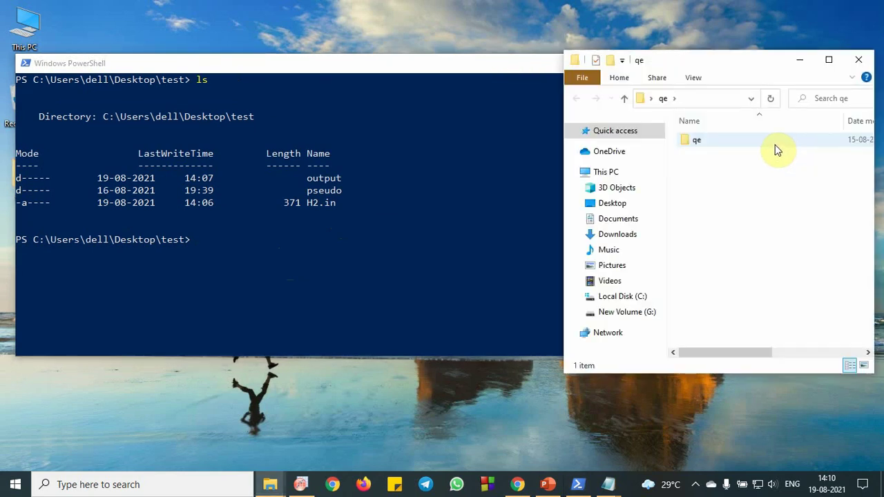
pyautogui.doubleClick(775, 145)
pyautogui.scroll(-6, 768, 273)
pyautogui.scroll(-15, 768, 275)
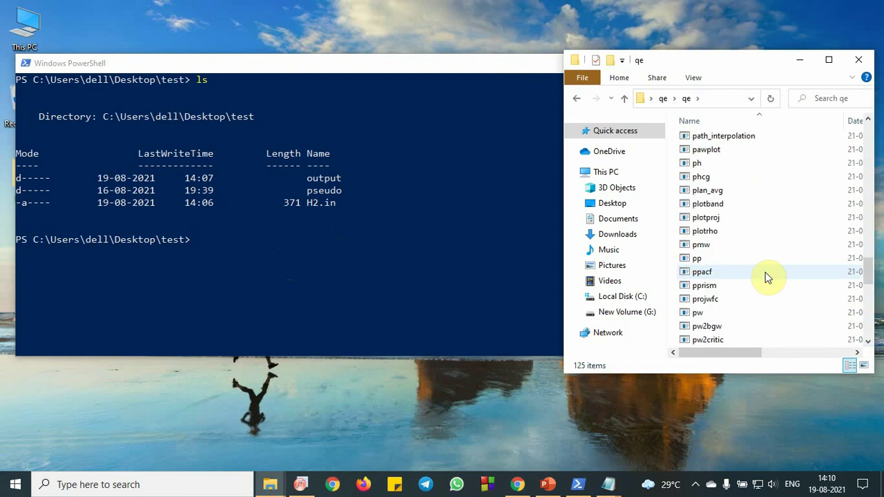
pyautogui.scroll(-3, 766, 273)
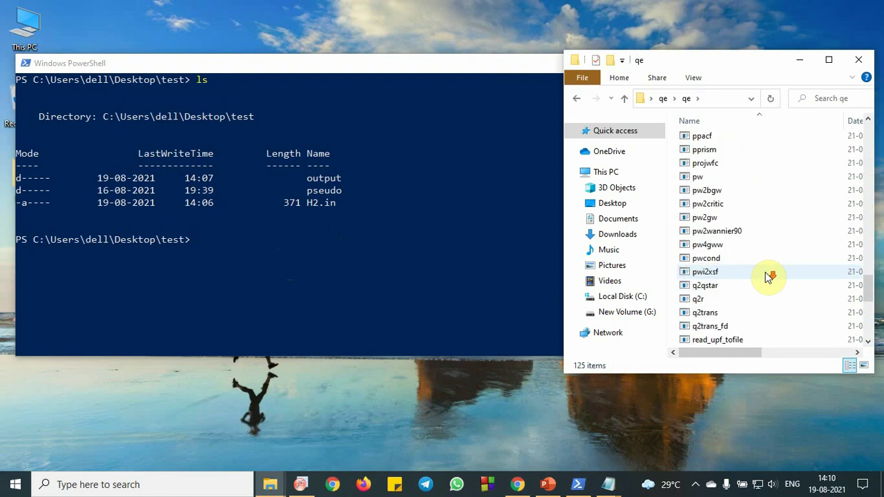
pyautogui.click(715, 177)
# Paste the pw.exe path at the PowerShell prompt, followed by -in .\
pyautogui.click(270, 241)
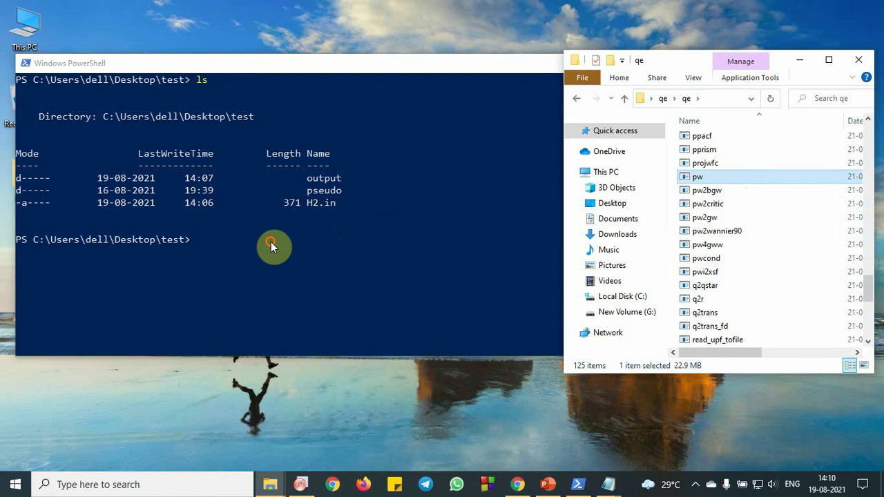
pyautogui.write('C:\\Users\\dell\\Desktop\\qe\\qe\\pw.exe')
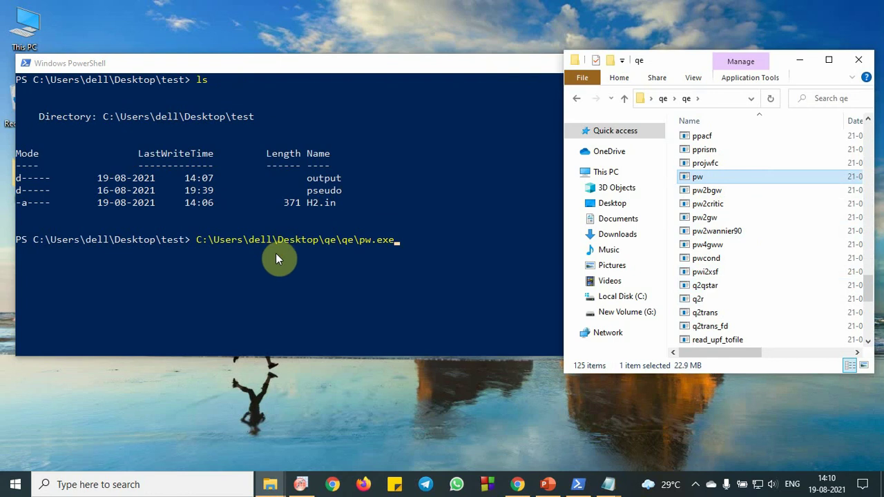
pyautogui.click(399, 243)
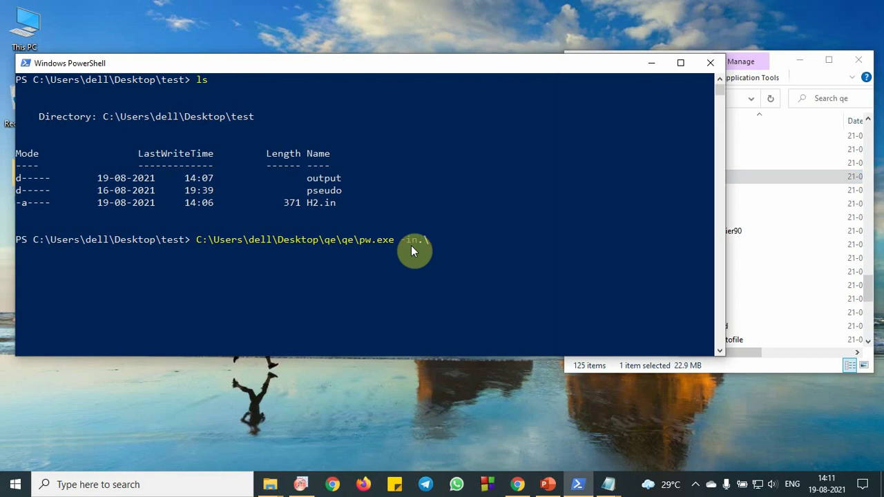
# Run pw.exe on H2.in and confirm convergence in 6 iterations at -2.26529336 Ry
pyautogui.write('.in')
pyautogui.press('Return')
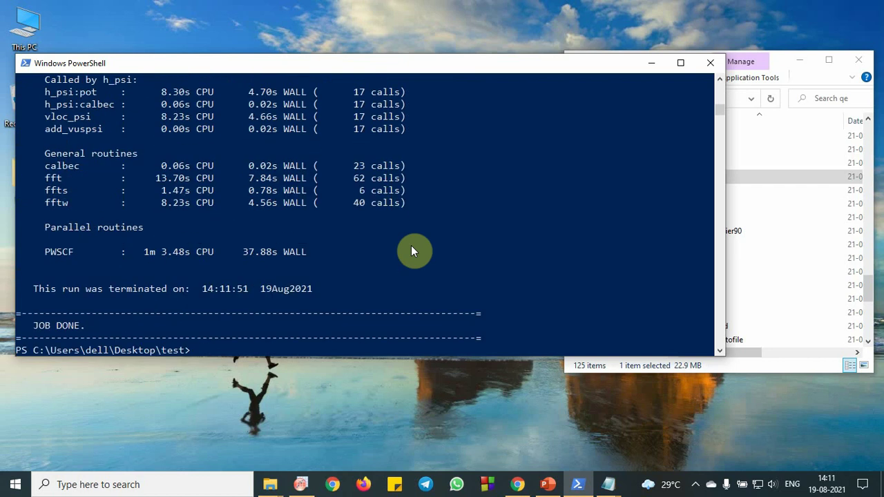
pyautogui.scroll(12, 365, 223)
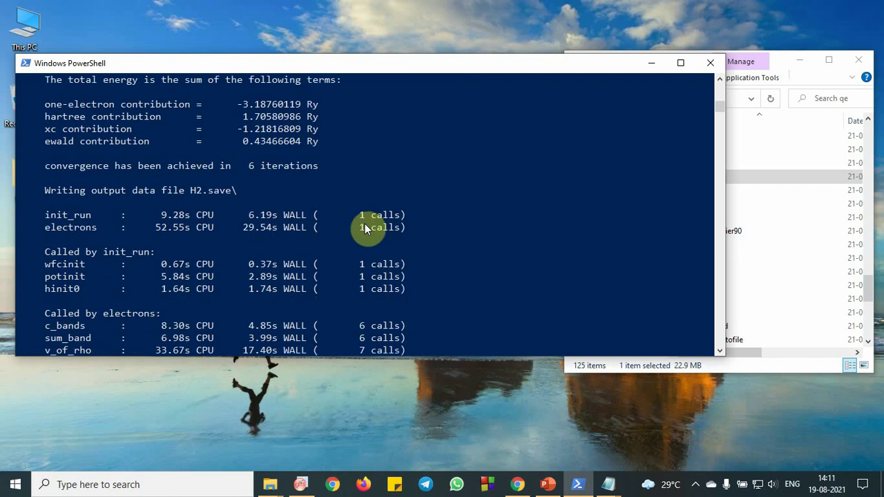
pyautogui.scroll(10, 365, 224)
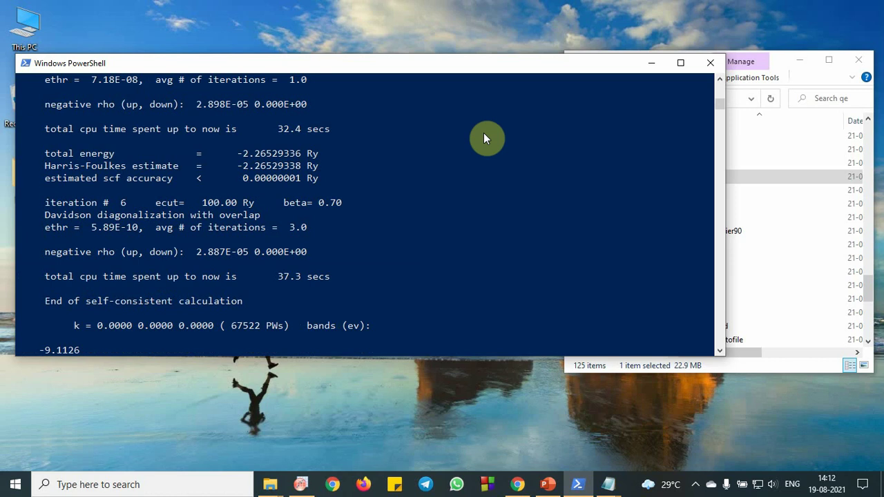
# Reopen H2 in Notepad and check the second hydrogen sits at 2.0 0.00 0.00 bohr
pyautogui.click(651, 63)
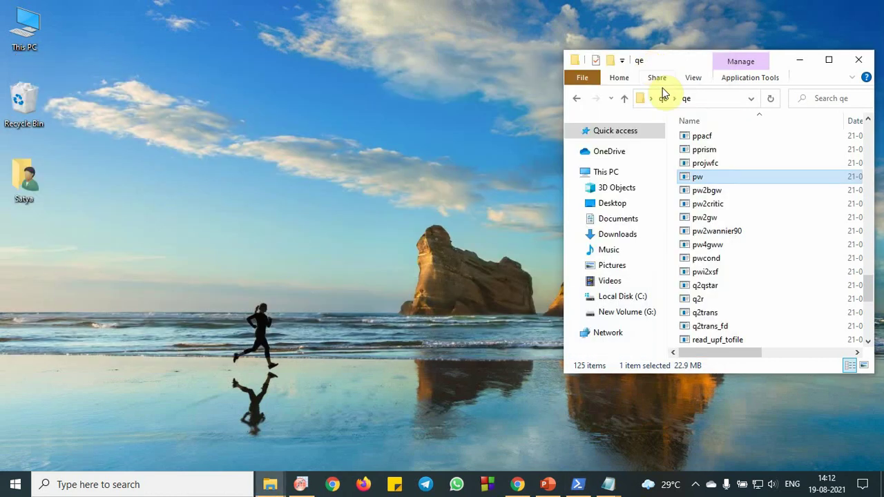
pyautogui.click(801, 62)
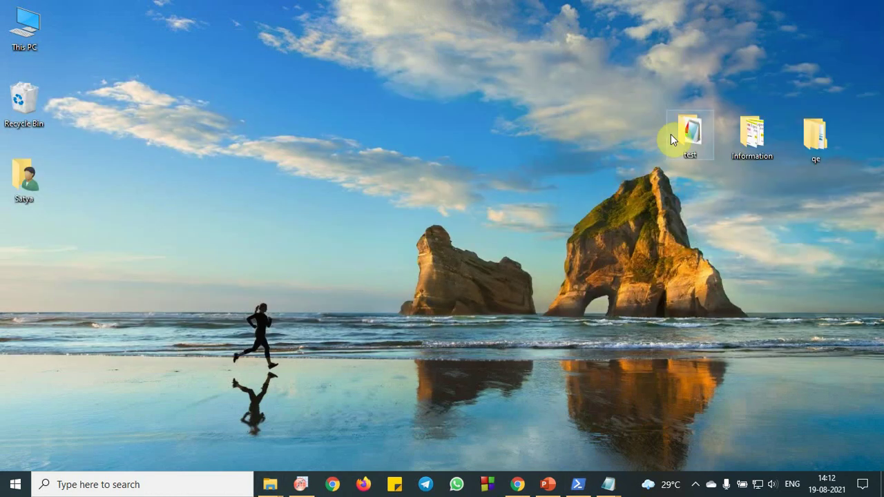
pyautogui.doubleClick(686, 131)
pyautogui.doubleClick(681, 150)
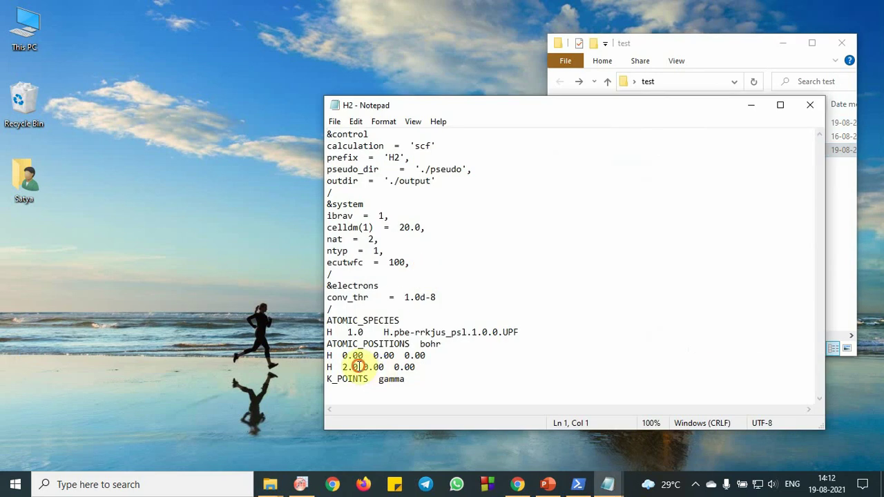
pyautogui.moveTo(359, 367); pyautogui.dragTo(343, 367)
pyautogui.click(471, 364)
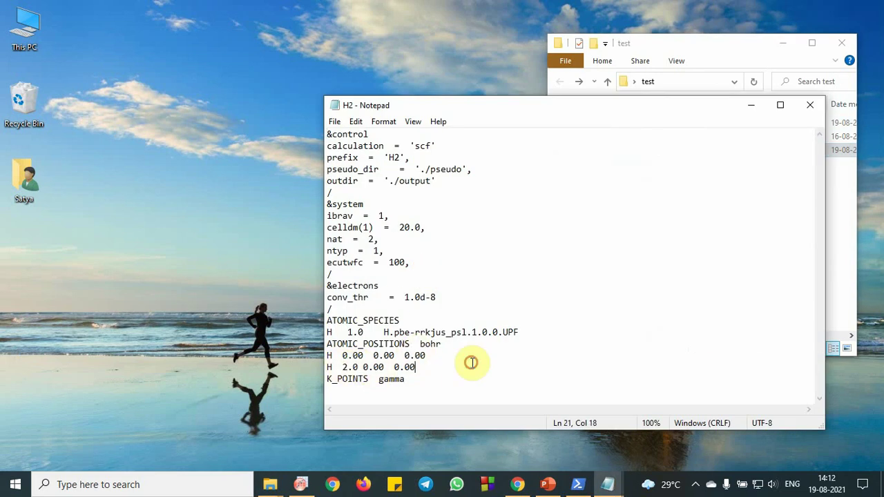
# Enter distance 2.0 in cell A1 of the OriginPro Book1 worksheet
pyautogui.click(300, 484)
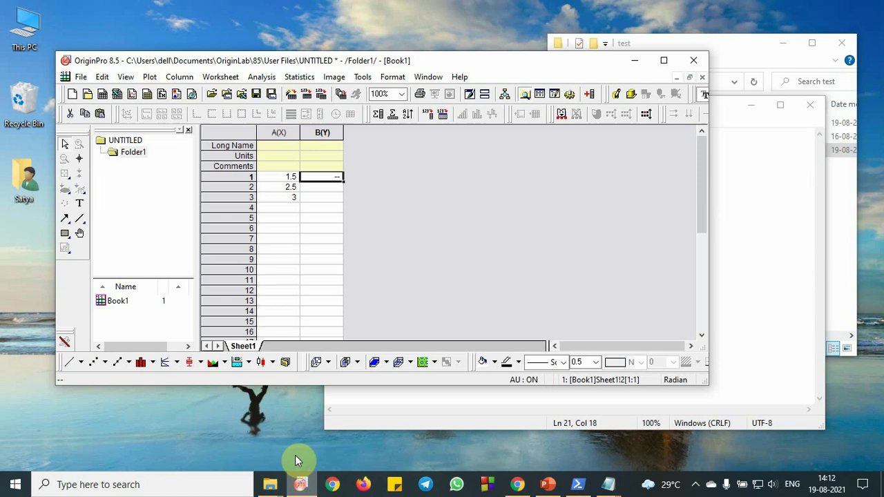
pyautogui.click(289, 179)
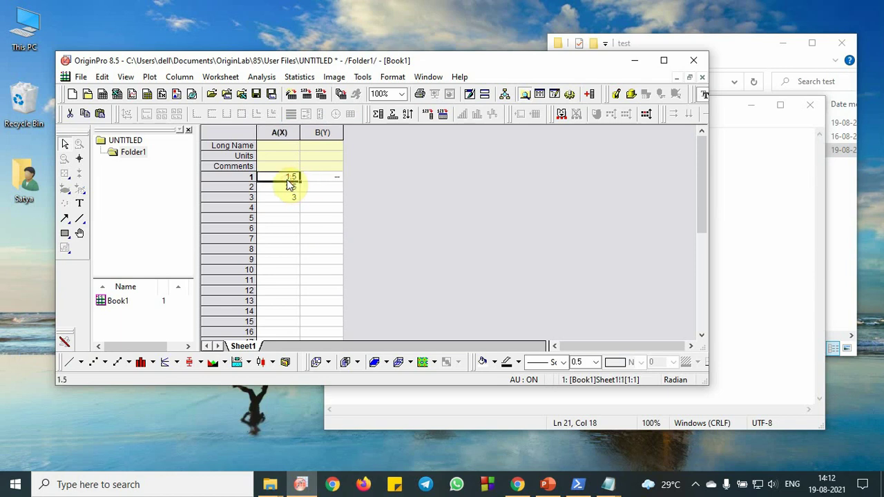
pyautogui.write('2.0')
pyautogui.click(311, 177)
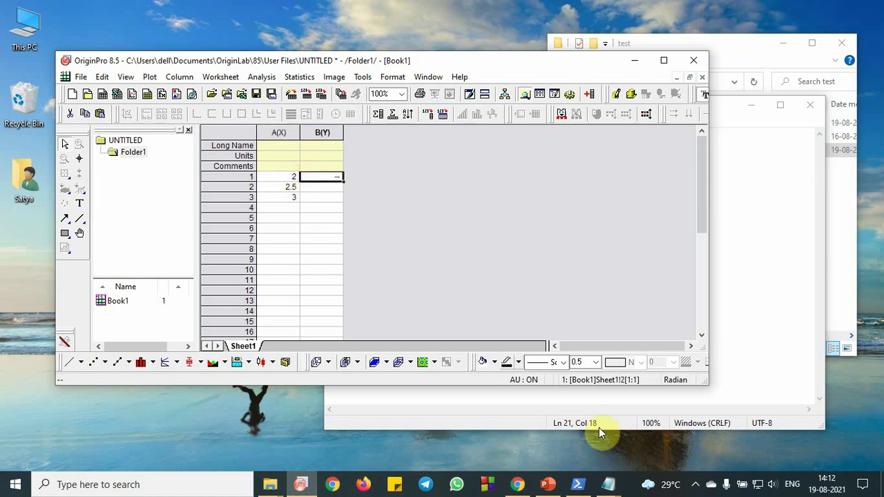
# Read the total energy from PowerShell and enter -2.26 in cell B1
pyautogui.click(581, 483)
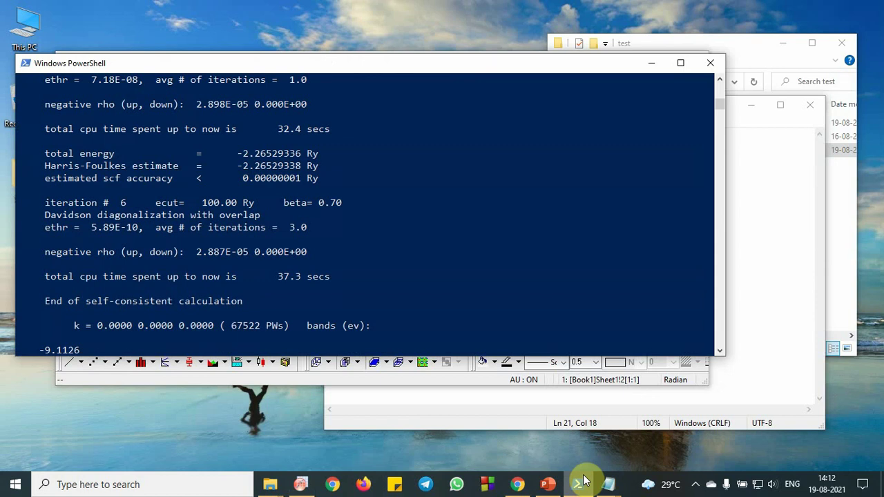
pyautogui.click(581, 483)
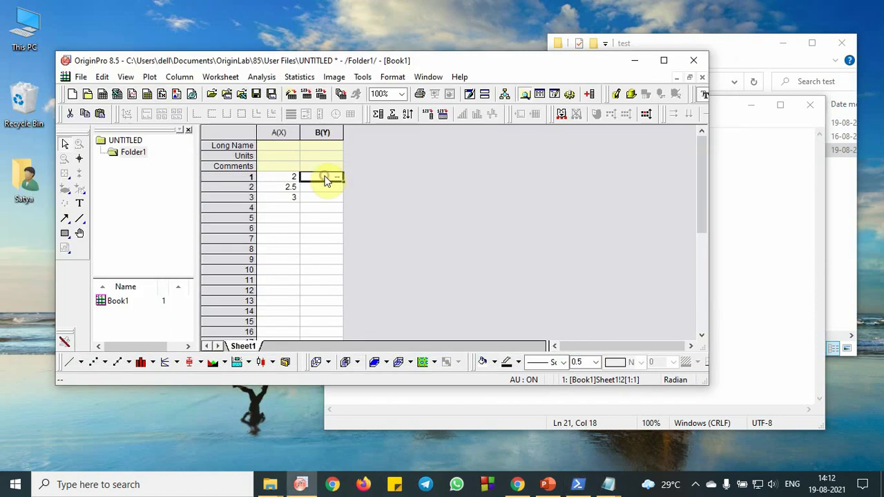
pyautogui.write('2.26')
pyautogui.press('Home')
pyautogui.write('-')
pyautogui.click(634, 61)
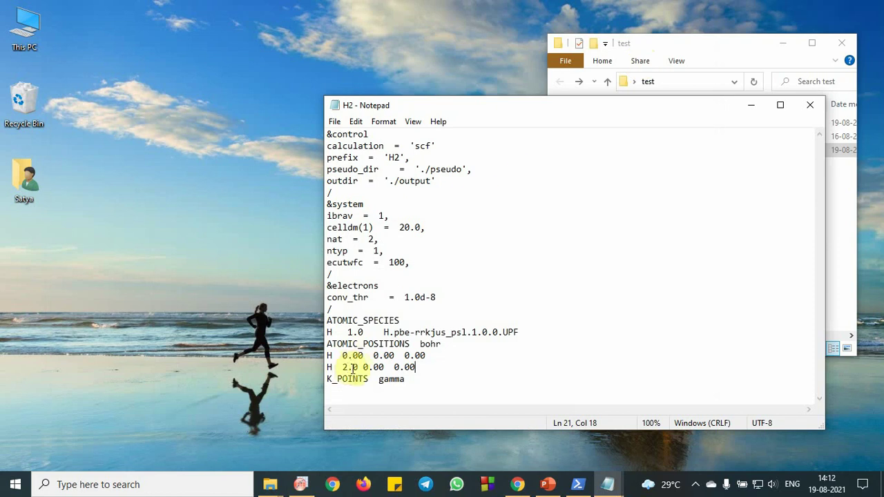
pyautogui.click(577, 485)
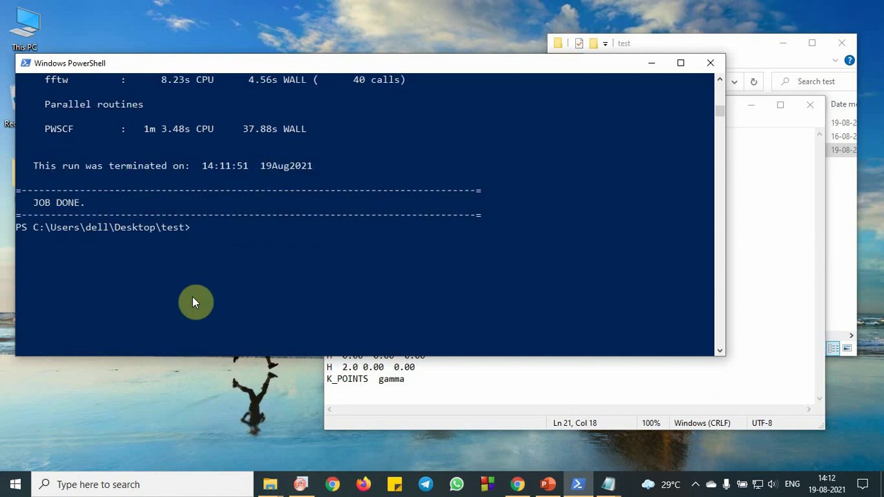
# Rerun the pw.exe H2.in calculation with its output redirected to H2.out
pyautogui.press('Up')
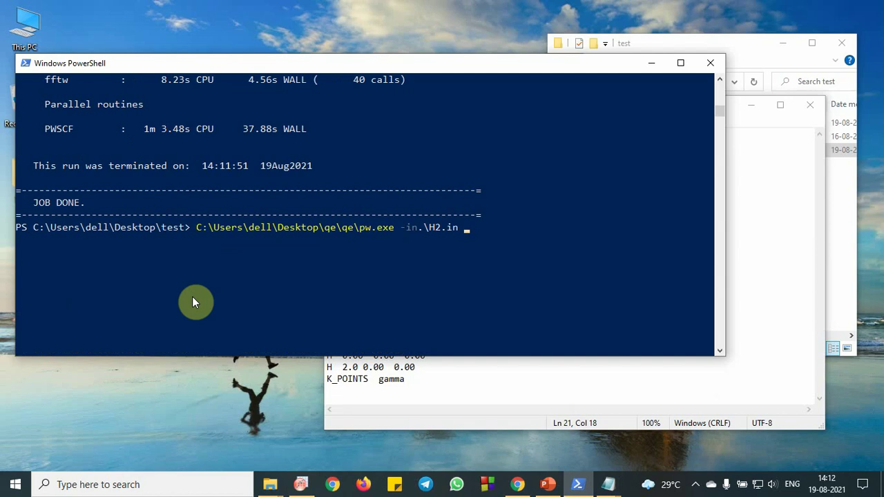
pyautogui.write('>H2.out')
pyautogui.press('Return')
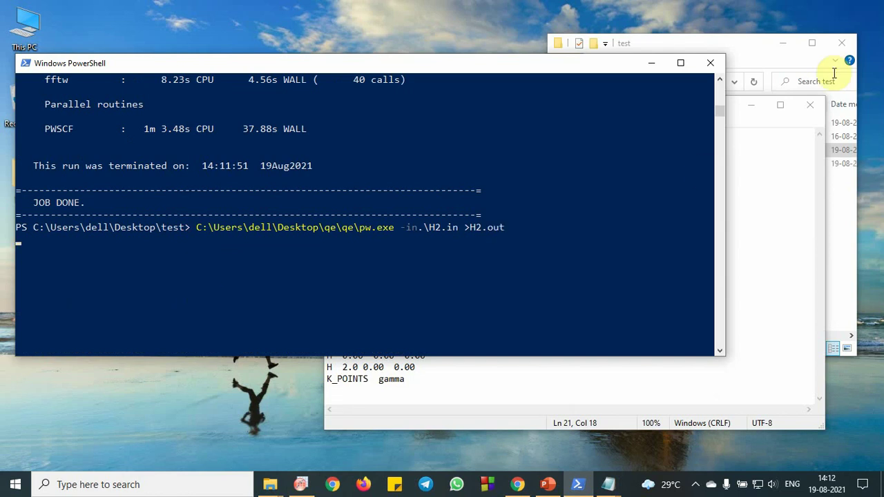
# Confirm the new 8.46 KB H2.out file appears in the test folder
pyautogui.click(755, 51)
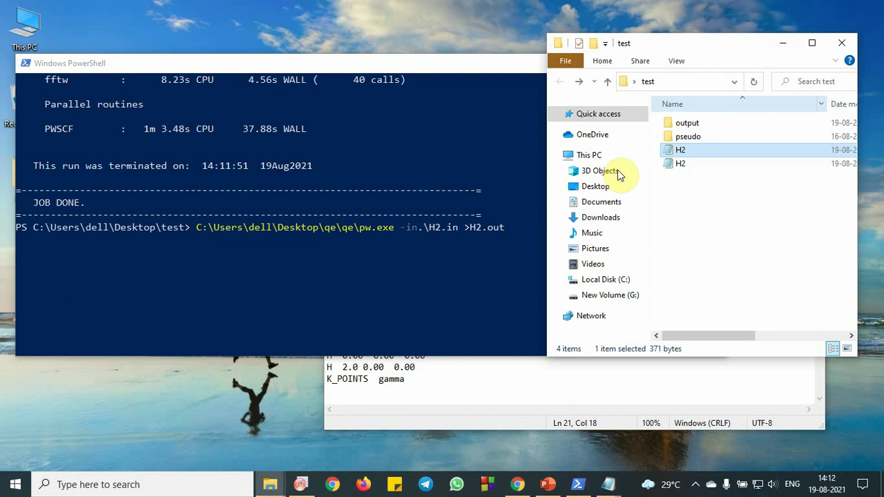
pyautogui.moveTo(538, 200); pyautogui.dragTo(528, 200)
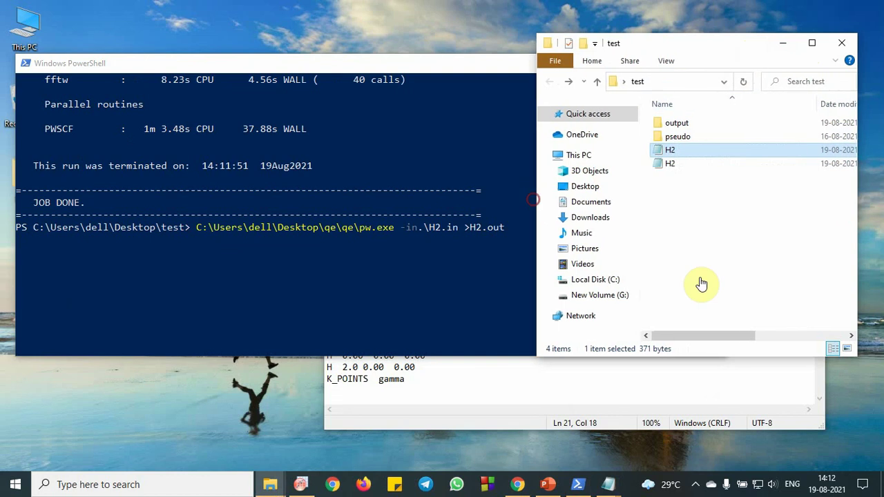
pyautogui.moveTo(730, 336)
pyautogui.mouseDown()
pyautogui.moveTo(761, 339)
pyautogui.moveTo(716, 339)
pyautogui.mouseUp()
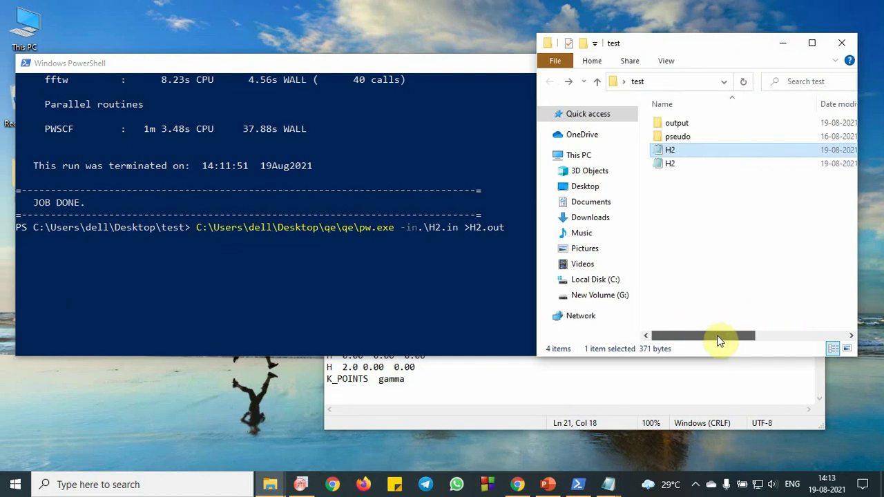
pyautogui.click(695, 166)
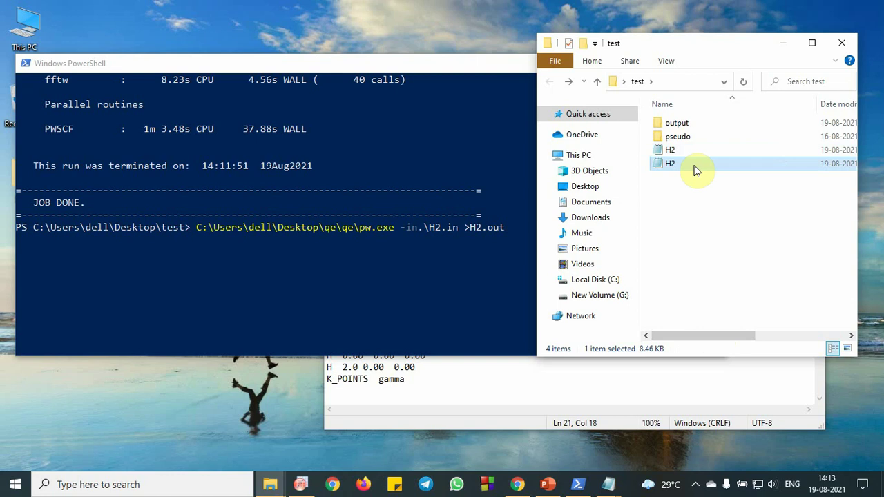
pyautogui.click(420, 62)
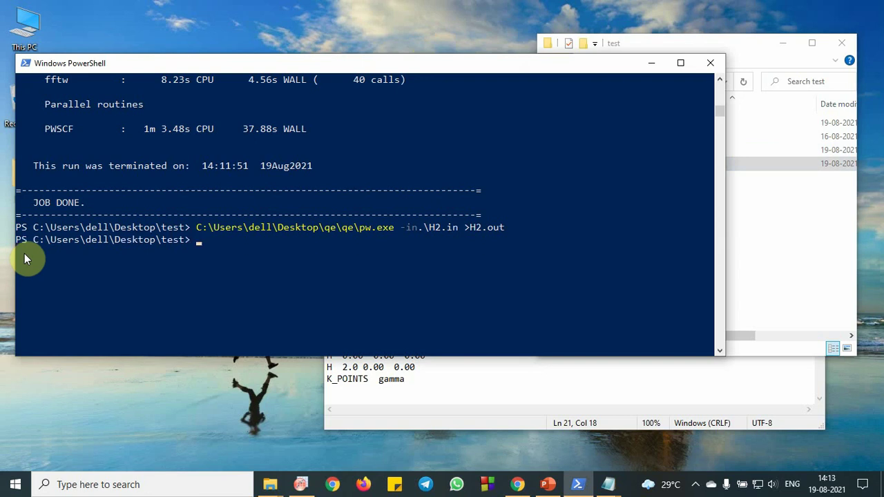
# Open H2.out in Notepad and find its final total energy line, -2.26529338 Ry
pyautogui.click(736, 43)
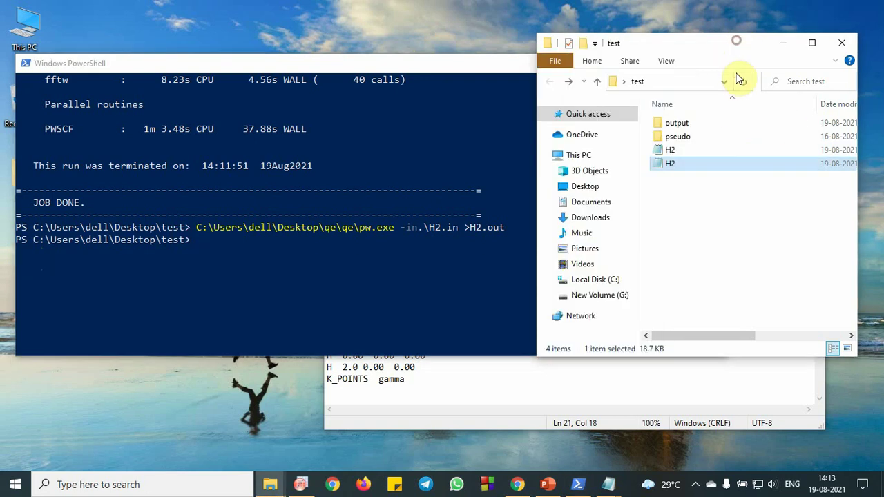
pyautogui.click(701, 166)
pyautogui.click(780, 103)
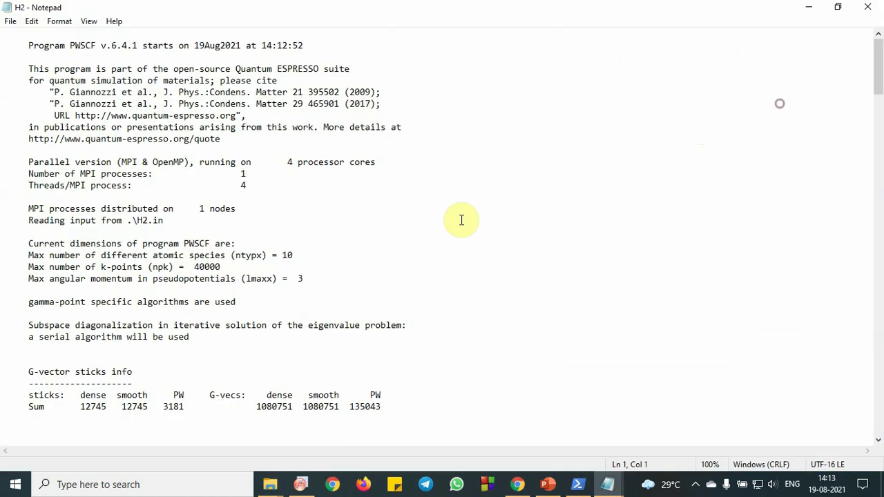
pyautogui.scroll(-10, 302, 256)
pyautogui.scroll(-20, 302, 255)
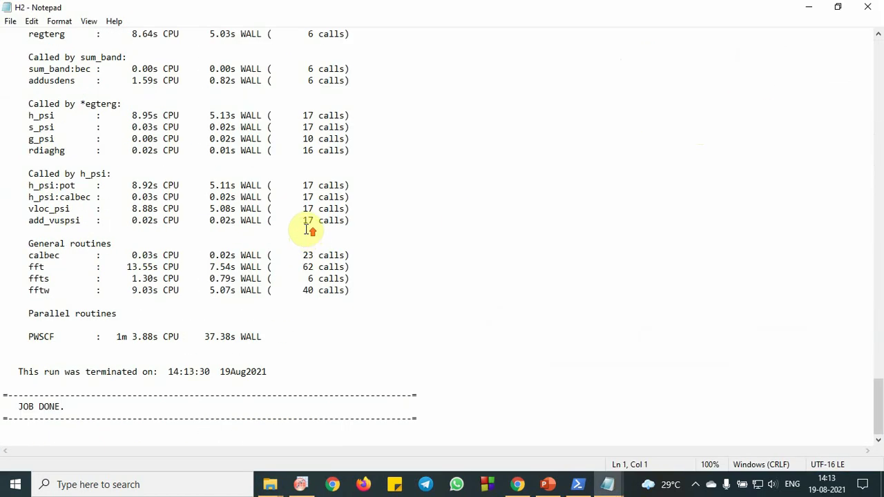
pyautogui.scroll(15, 306, 230)
pyautogui.scroll(3, 306, 230)
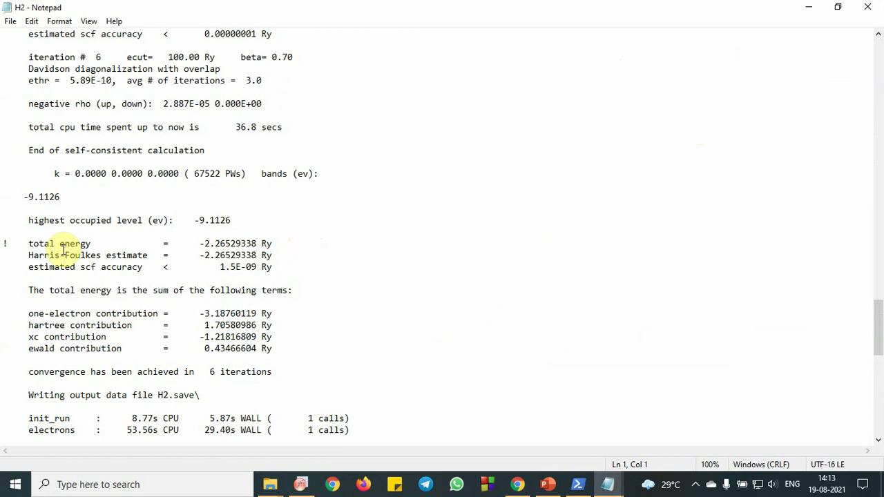
pyautogui.moveTo(23, 243); pyautogui.dragTo(278, 243)
pyautogui.click(381, 244)
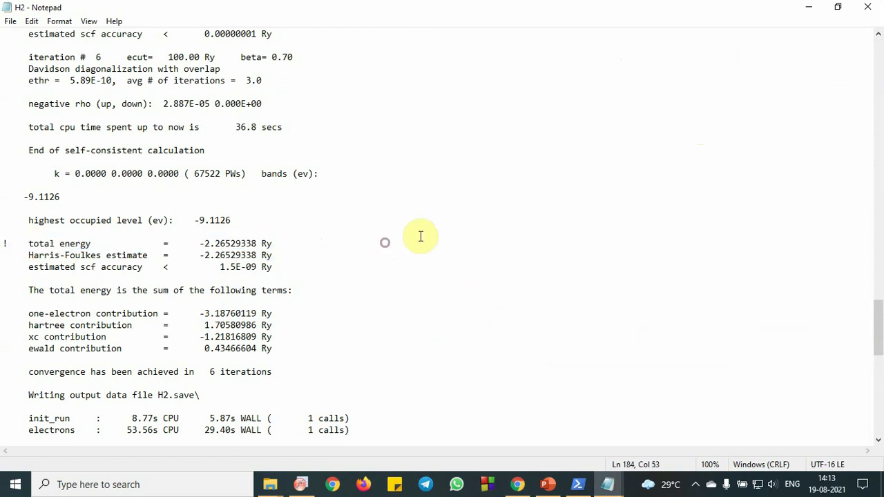
pyautogui.click(868, 6)
# Reopen H2.out, recheck the -2.26529338 Ry total energy line, and close Notepad
pyautogui.doubleClick(671, 166)
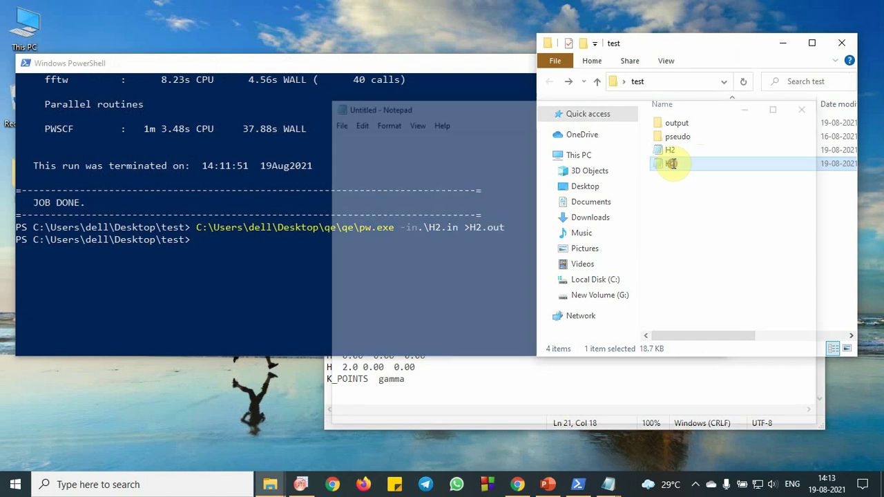
pyautogui.click(302, 486)
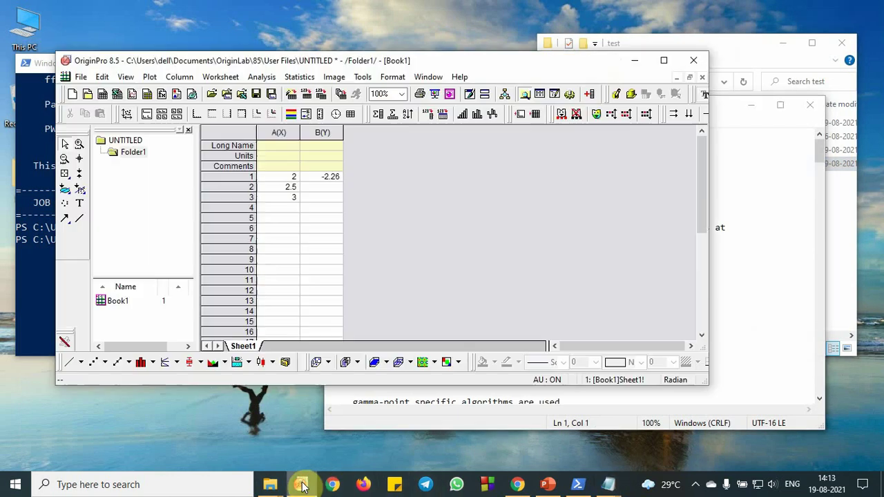
pyautogui.click(301, 485)
pyautogui.scroll(-20, 515, 285)
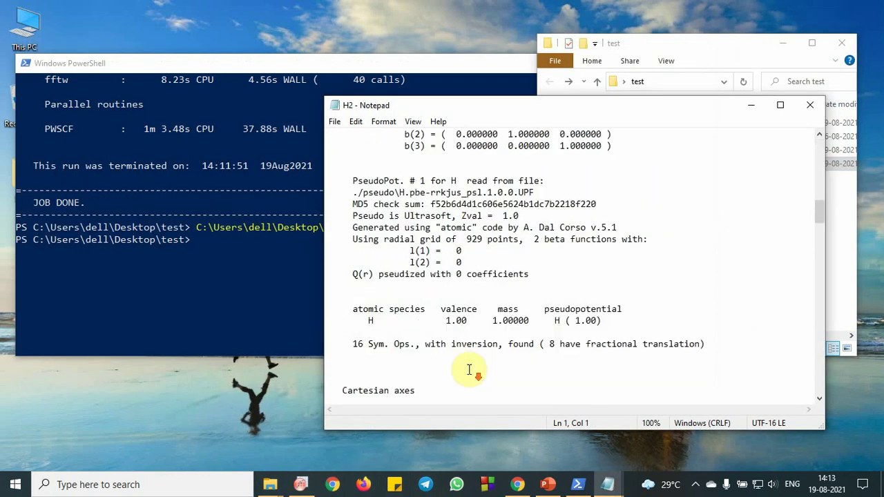
pyautogui.scroll(20, 467, 338)
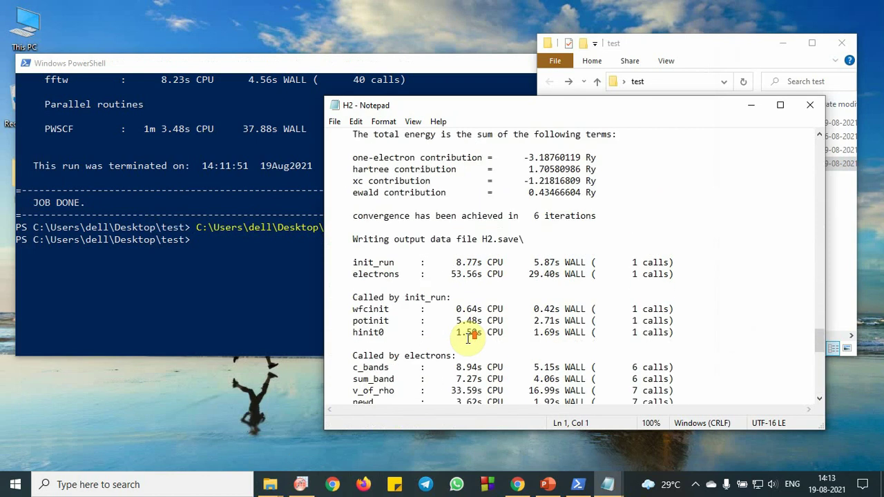
pyautogui.scroll(-8, 460, 341)
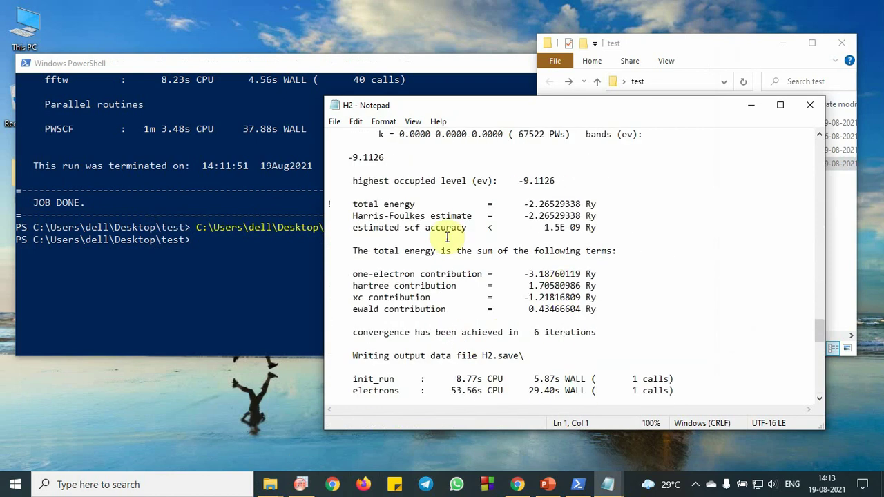
pyautogui.moveTo(358, 205); pyautogui.dragTo(602, 204)
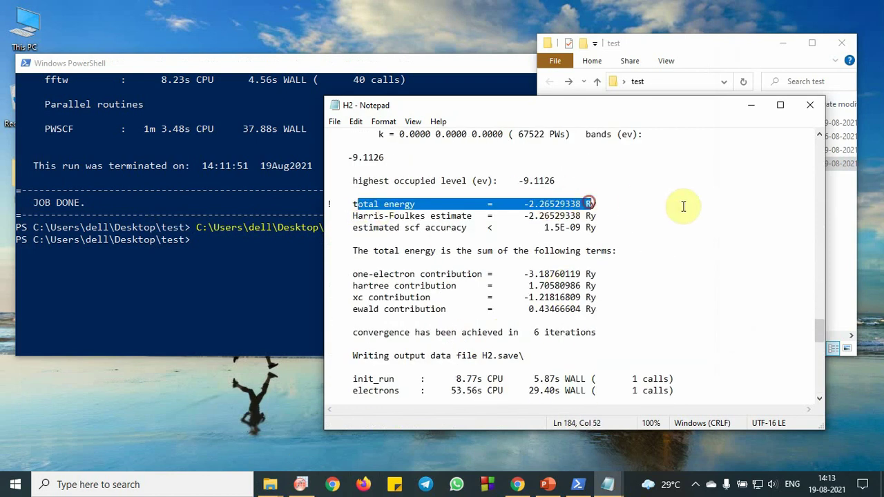
pyautogui.click(681, 204)
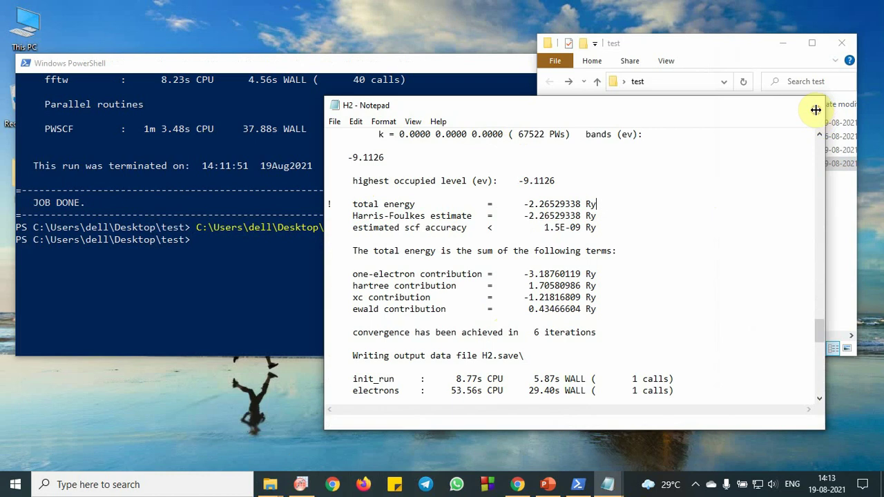
pyautogui.click(813, 107)
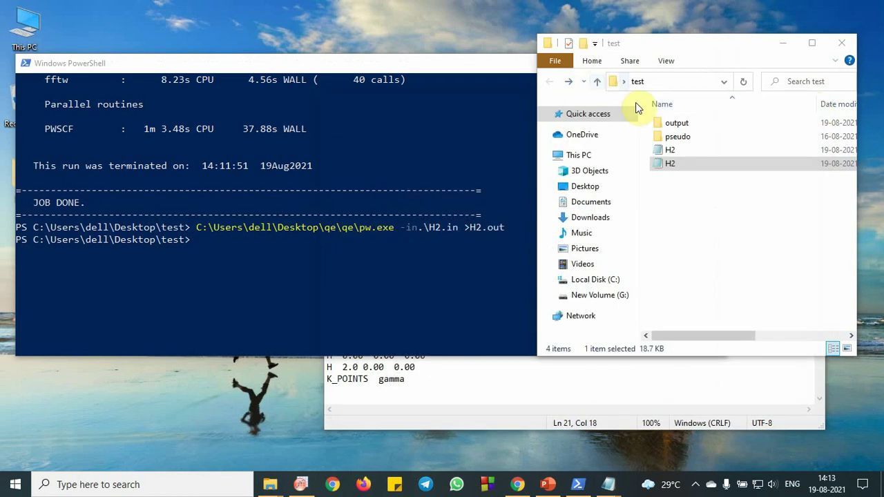
# Change the second hydrogen's x-coordinate in H2.in from 2.0 to 1.5 bohr and save
pyautogui.click(419, 384)
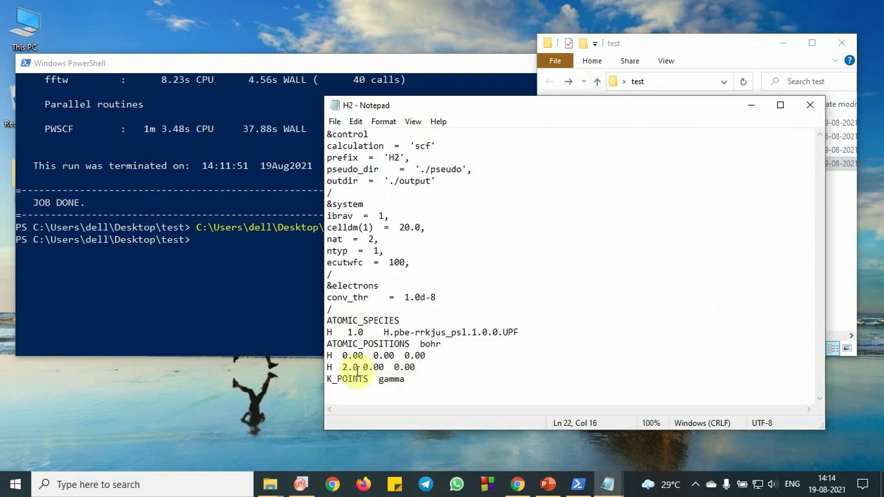
pyautogui.moveTo(358, 367); pyautogui.dragTo(343, 369)
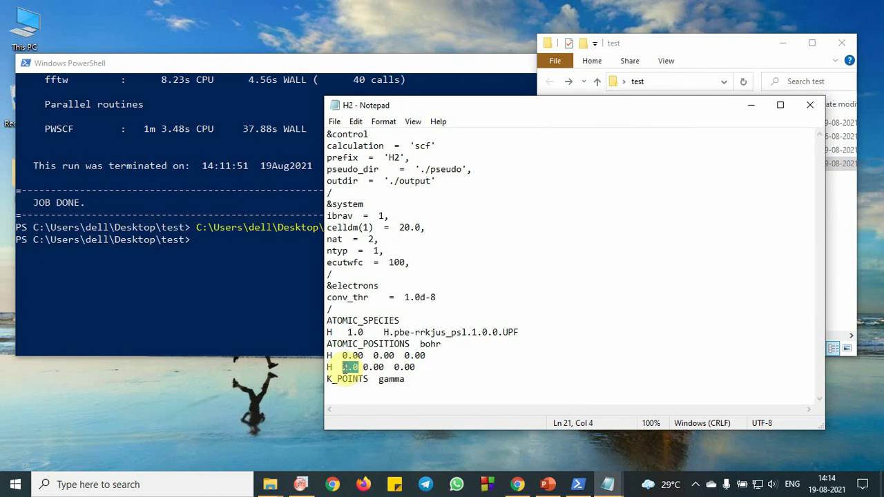
pyautogui.write('1.0')
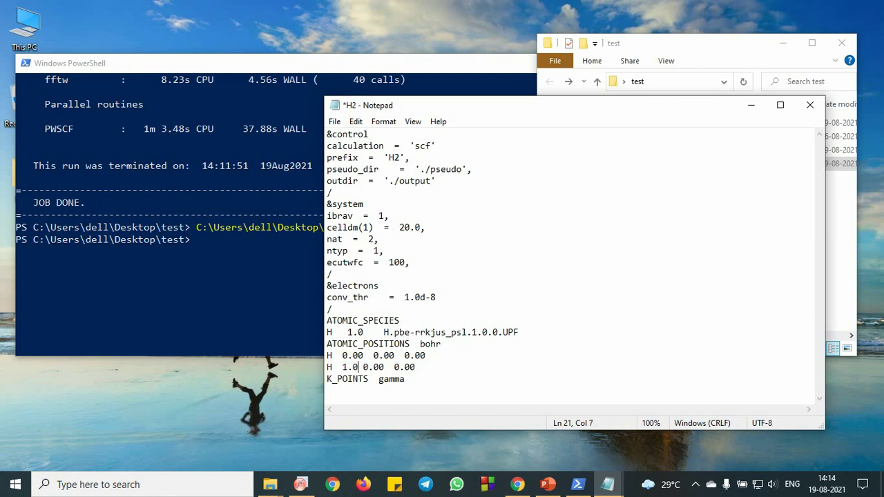
pyautogui.press('BackSpace')
pyautogui.write('5')
pyautogui.hotkey('ctrl', 's')
# Rerun pw.exe on the 1.5-bohr H2.in, writing output to H2-1.out
pyautogui.click(265, 322)
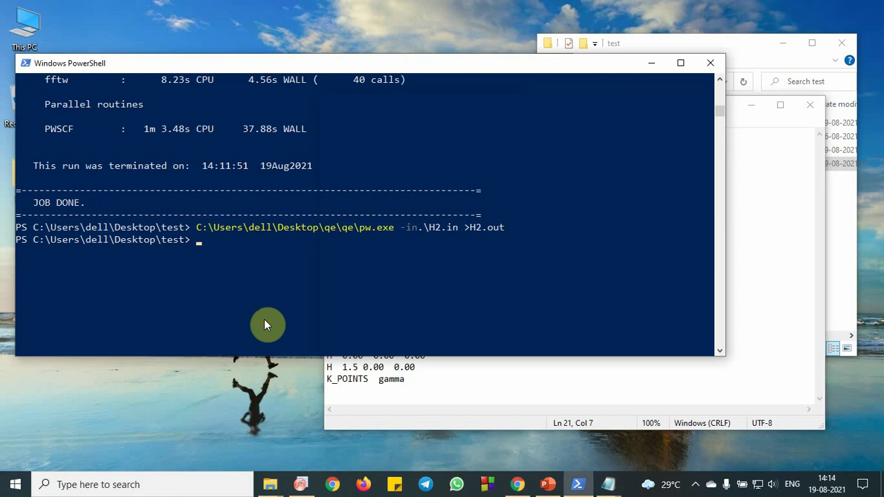
pyautogui.press('Up')
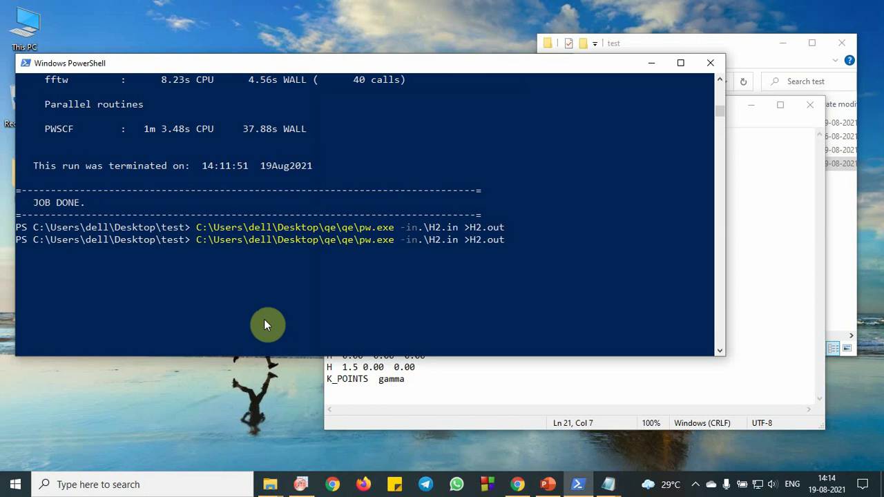
pyautogui.press('BackSpace')
pyautogui.press('BackSpace')
pyautogui.press('BackSpace')
pyautogui.press('BackSpace')
pyautogui.write('-1.out')
pyautogui.press('Return')
pyautogui.click(752, 105)
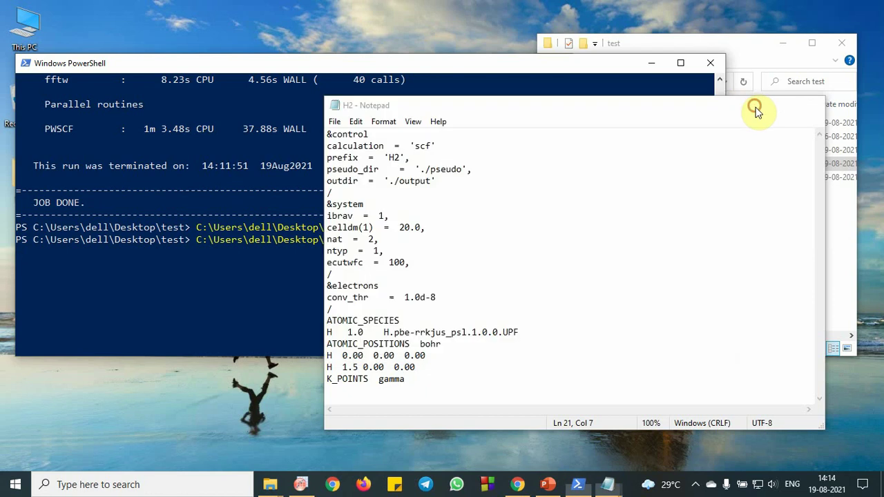
pyautogui.click(736, 50)
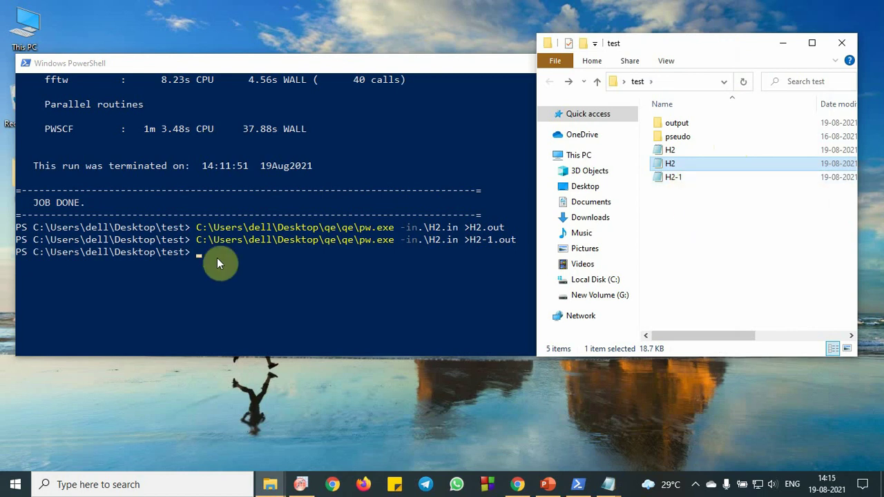
# Open H2-1.out in Notepad and find its total energy of -2.33107492 Ry
pyautogui.doubleClick(684, 181)
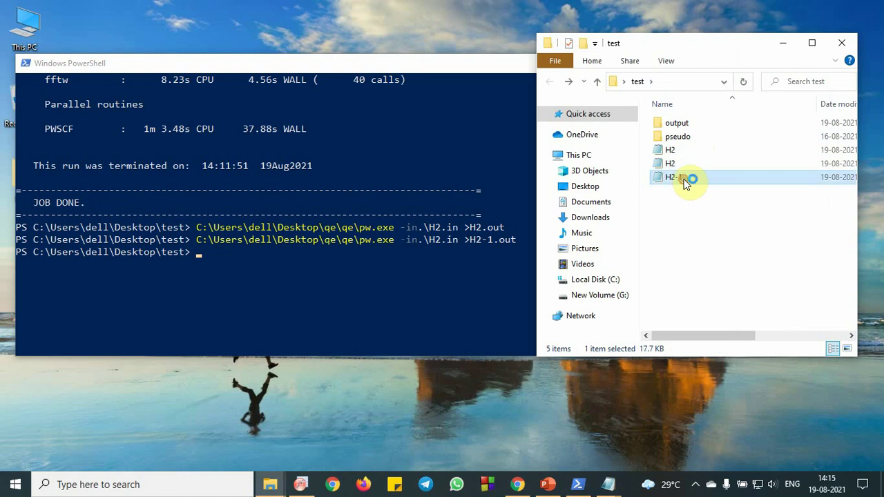
pyautogui.scroll(-20, 614, 320)
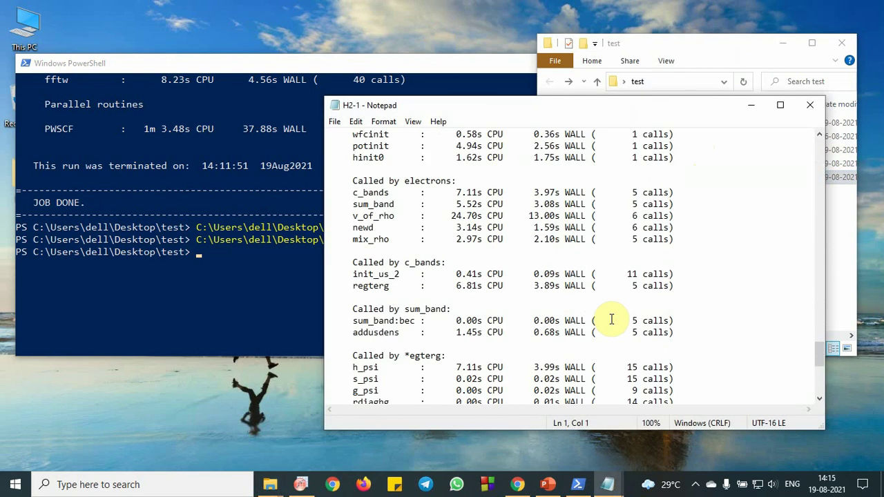
pyautogui.scroll(-9, 614, 318)
pyautogui.scroll(17, 614, 318)
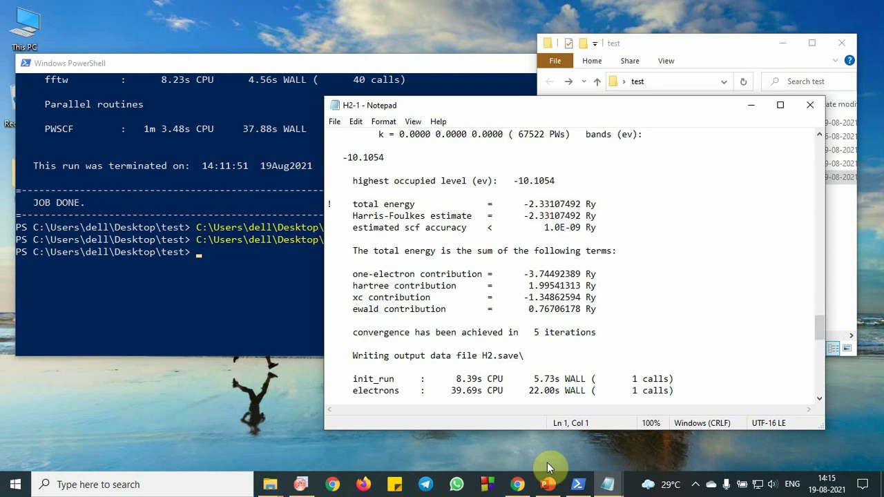
pyautogui.click(302, 485)
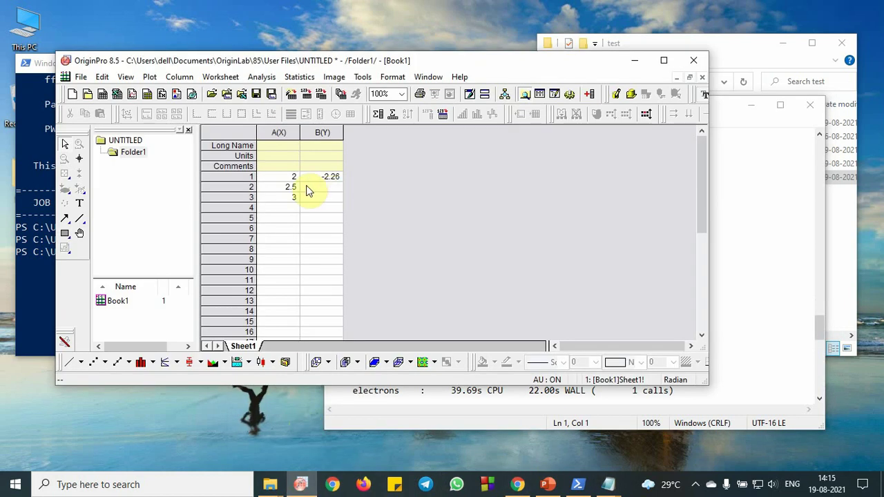
# Enter bond length 1.5 in A2 and energy -2.33 in B2 of the worksheet
pyautogui.click(291, 189)
pyautogui.write('1')
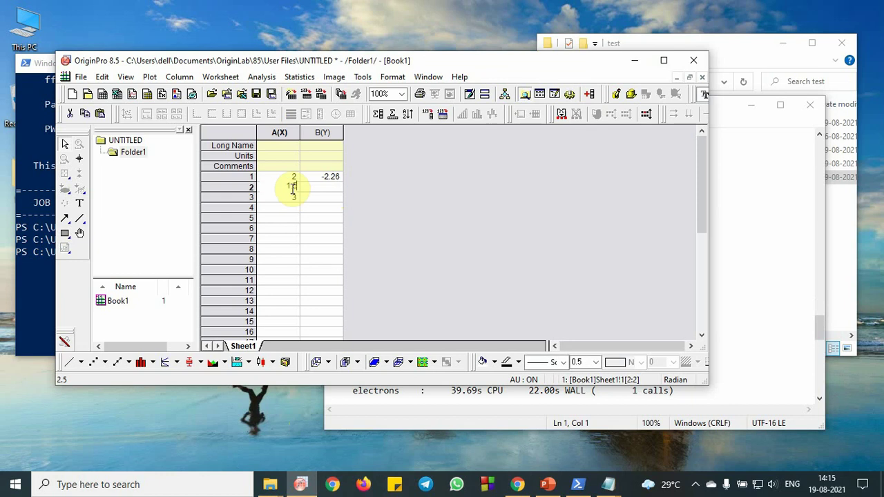
pyautogui.write('.5')
pyautogui.click(328, 190)
pyautogui.write('-2.33')
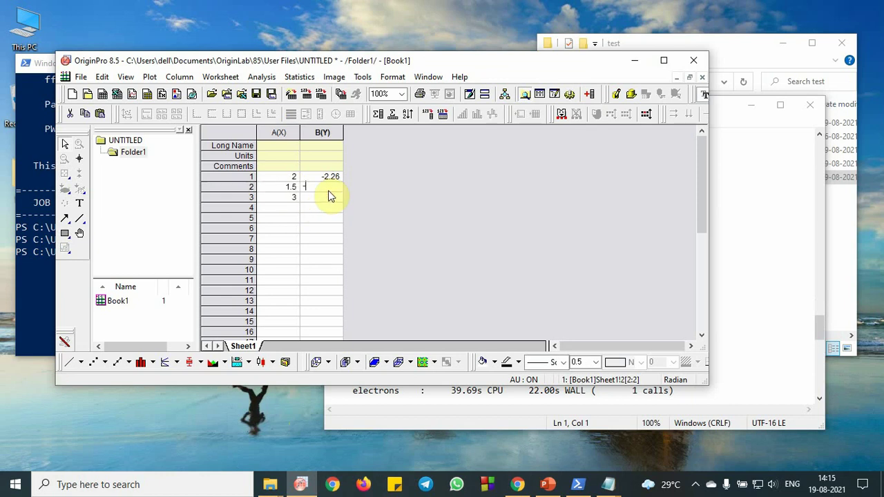
pyautogui.click(364, 201)
pyautogui.click(297, 202)
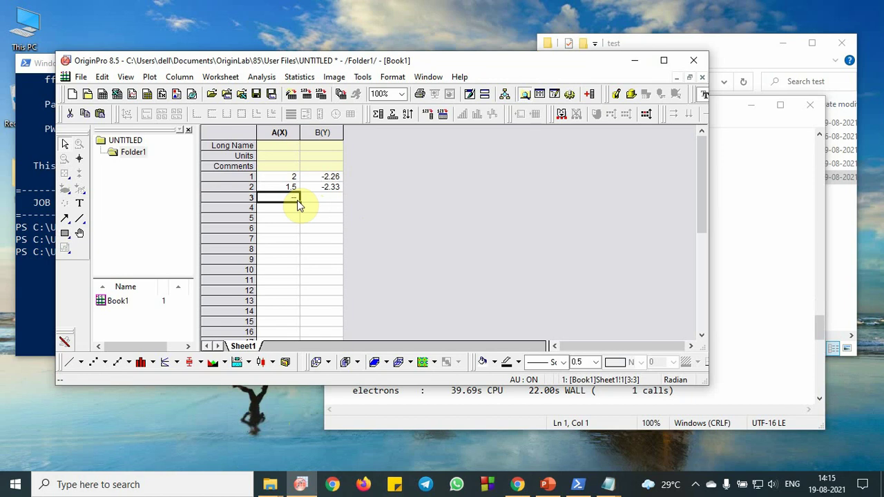
pyautogui.click(637, 62)
pyautogui.click(746, 106)
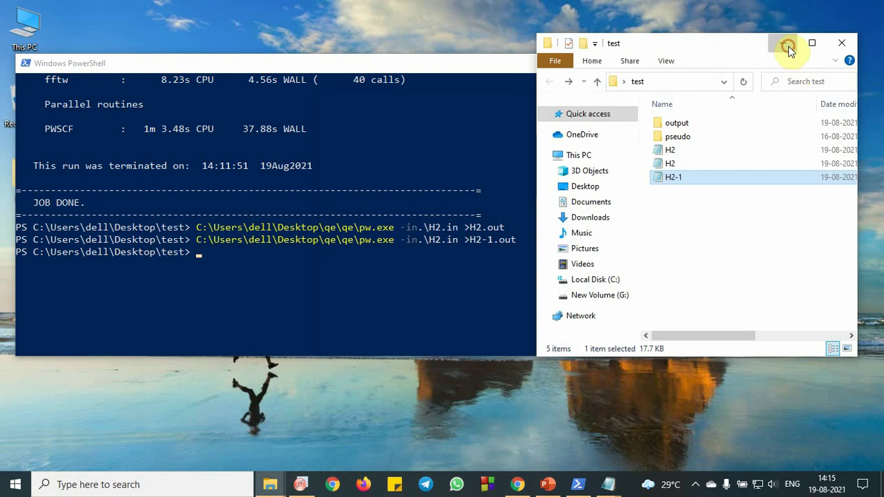
# Bring up the QE1 title slide showing the H2 energy curve with 0.74 Å equilibrium
pyautogui.click(784, 42)
pyautogui.click(548, 483)
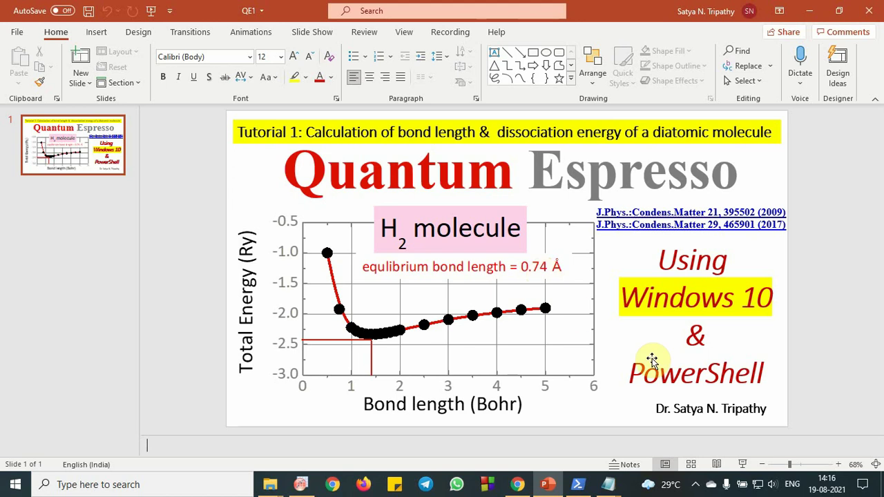
pyautogui.click(695, 484)
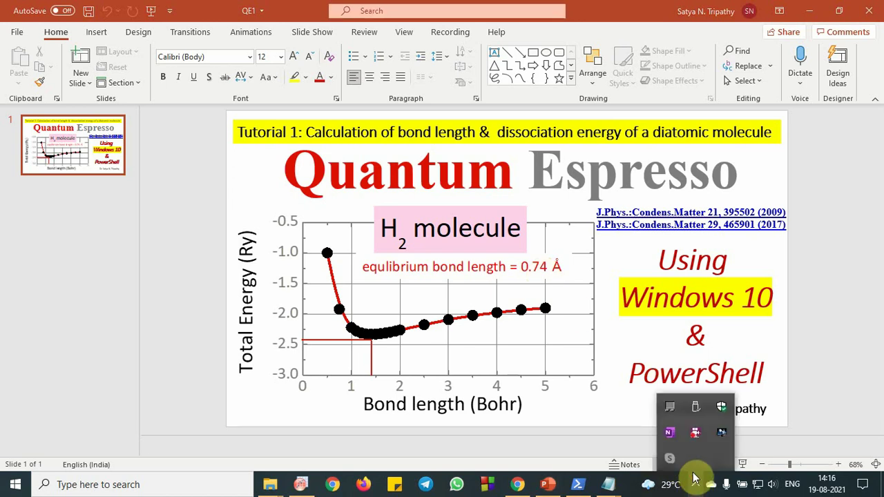
pyautogui.rightClick(690, 434)
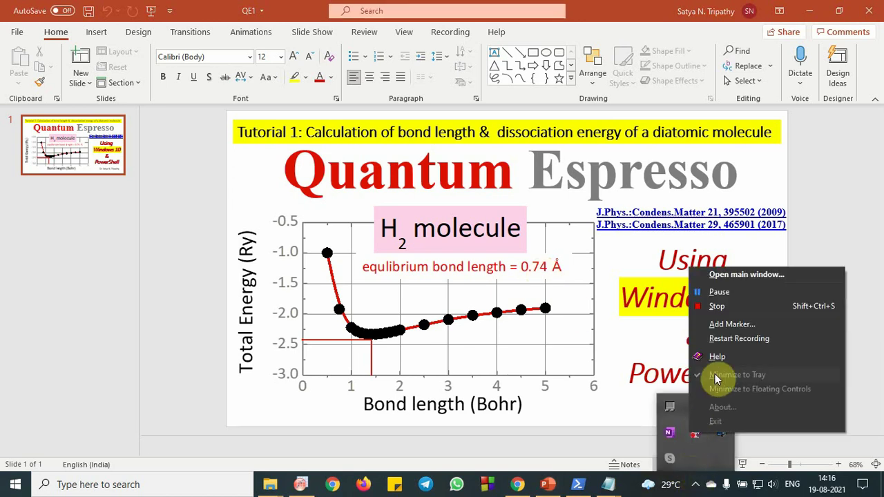